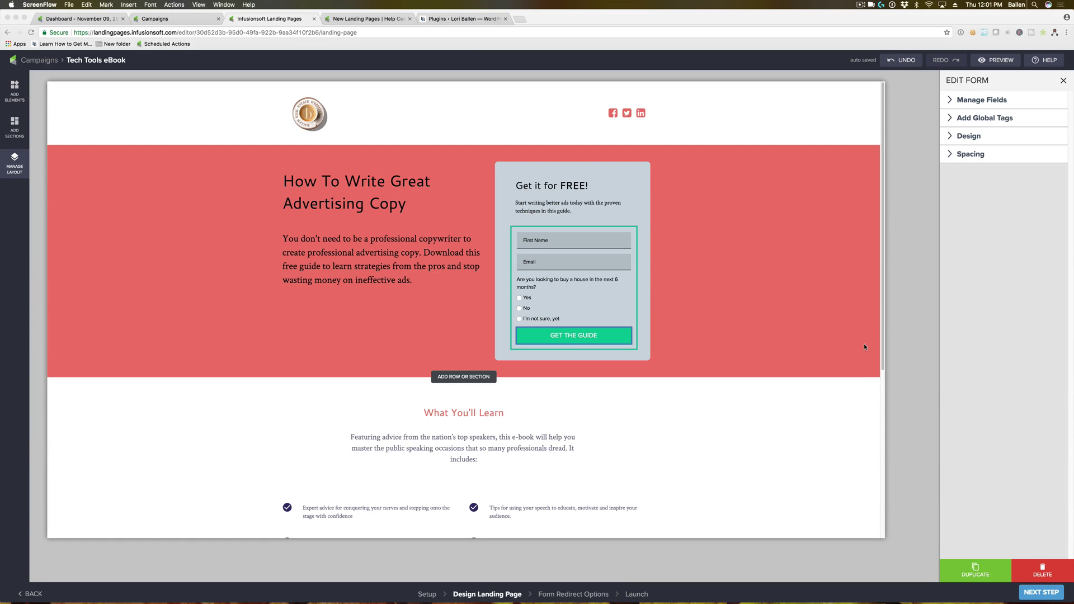
- Make the form redirect to a custom-designed thank-you page instead of an external URL
{"action": "left_click", "coordinate": [897, 403]}
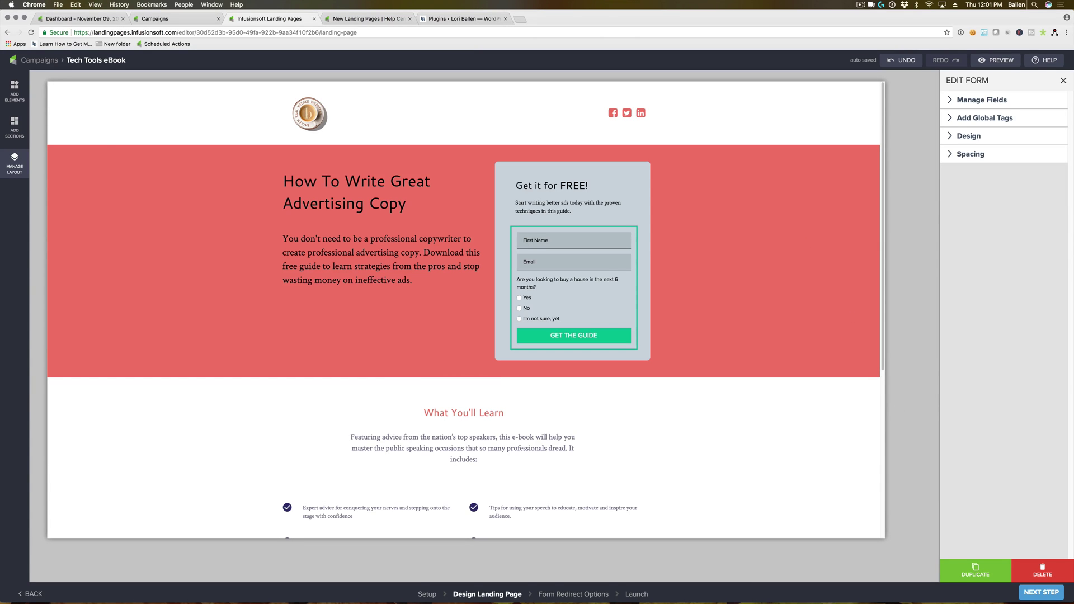
{"action": "left_click", "coordinate": [1041, 593]}
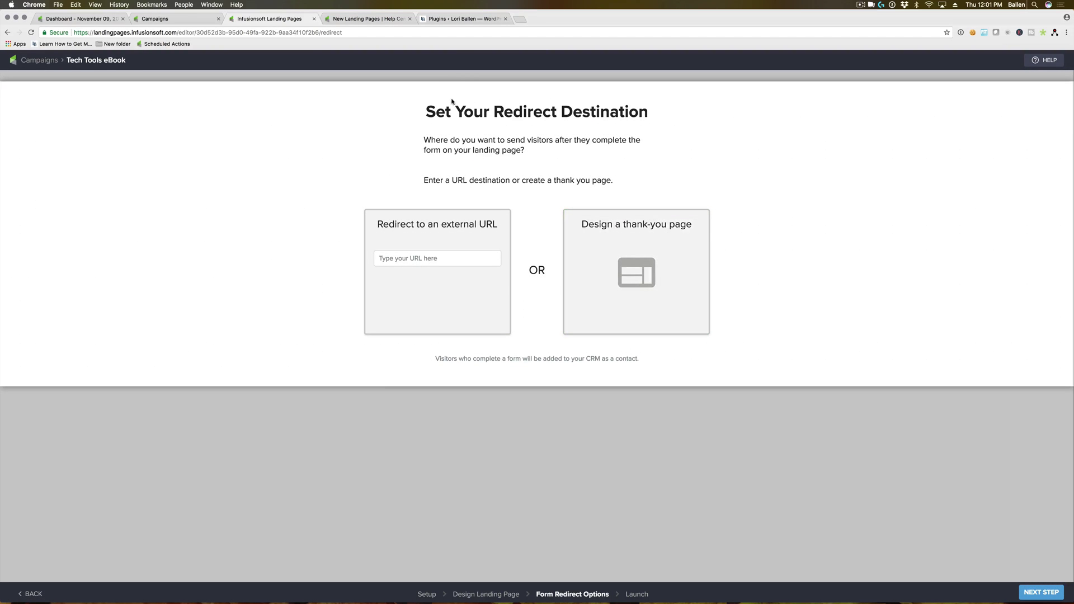
{"action": "left_click", "coordinate": [439, 270]}
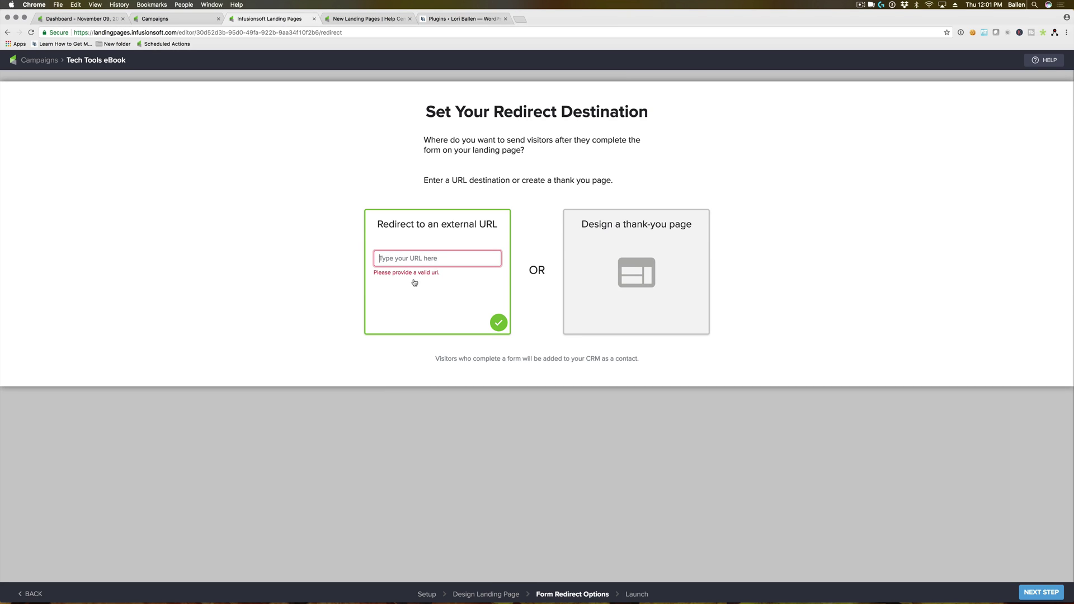
{"action": "left_click", "coordinate": [404, 259]}
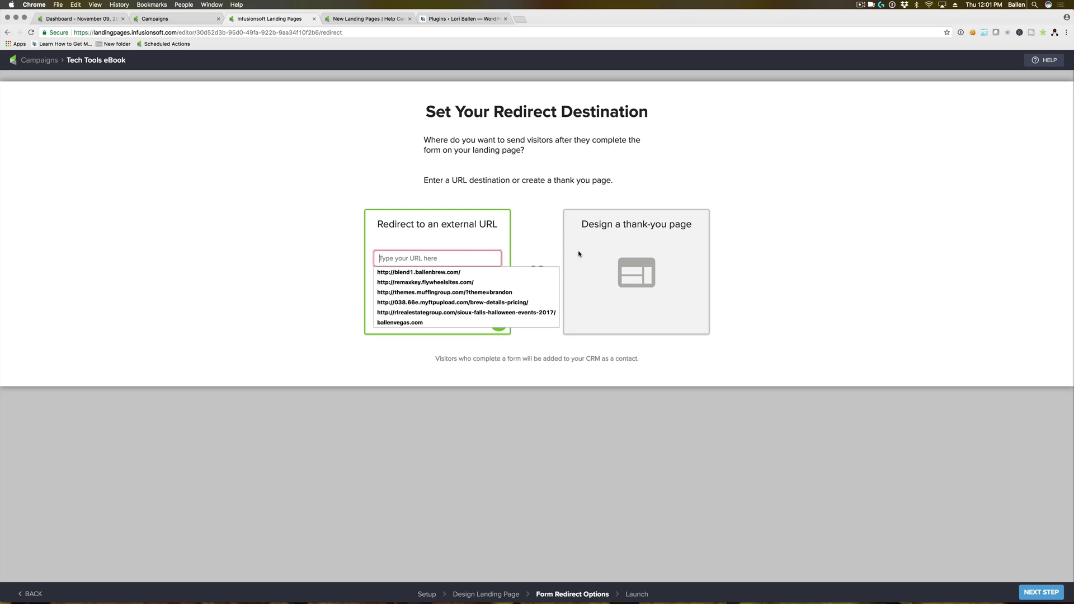
{"action": "left_click", "coordinate": [643, 291]}
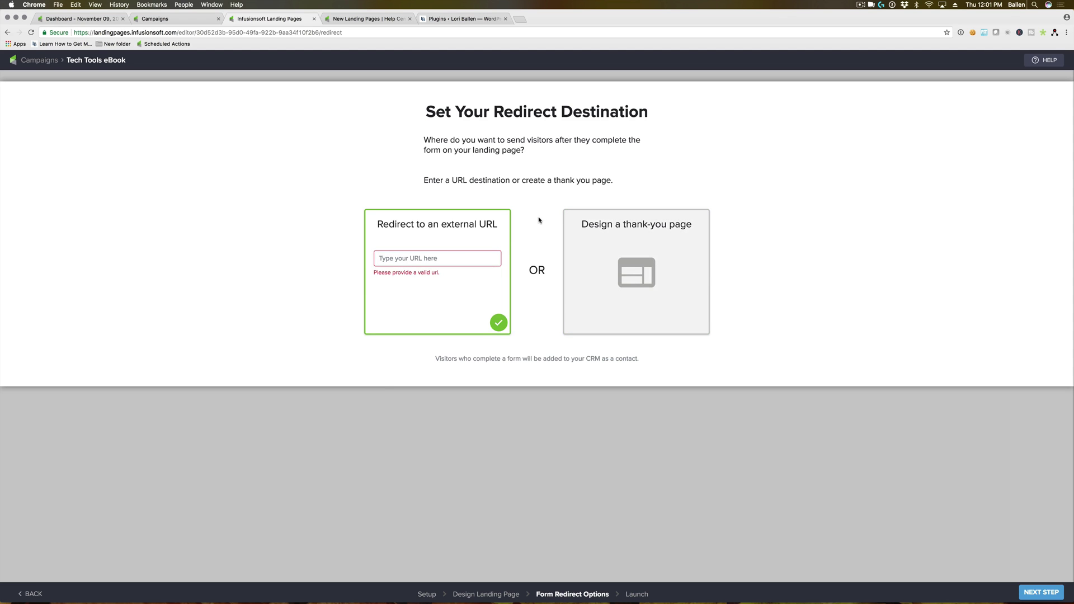
{"action": "left_click", "coordinate": [660, 288]}
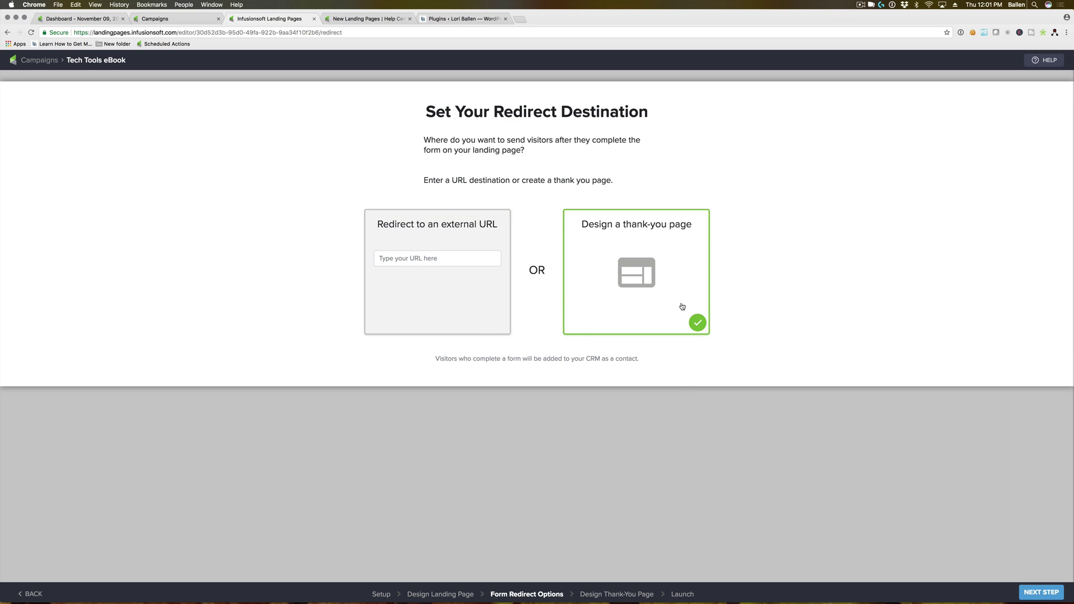
- Enter the thank-you page builder and browse section templates down to 'Hero with product image'
{"action": "left_click", "coordinate": [1040, 592]}
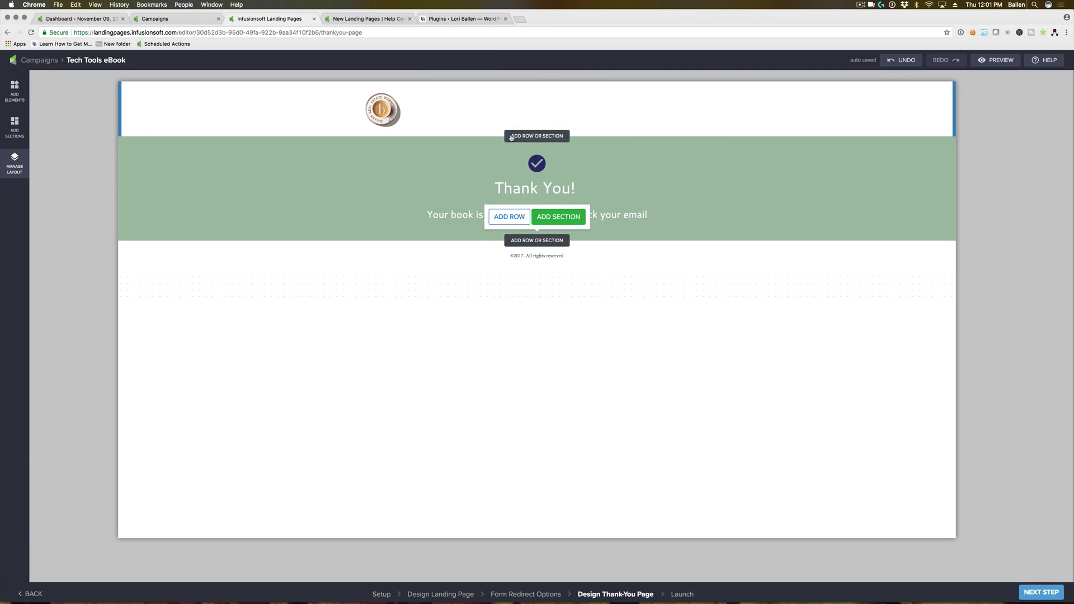
{"action": "left_click", "coordinate": [14, 92]}
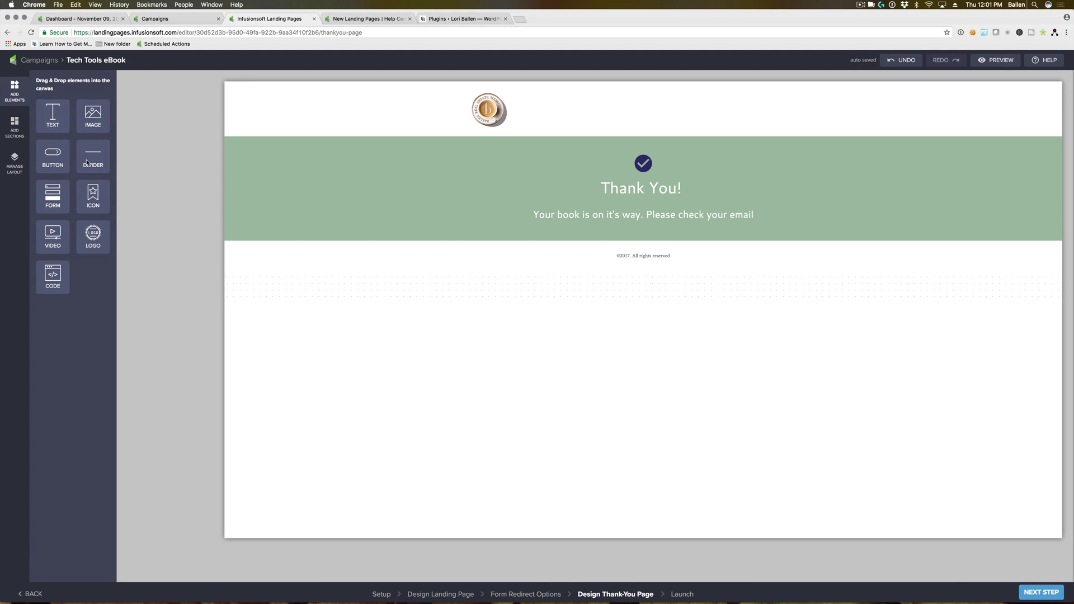
{"action": "left_click", "coordinate": [14, 128]}
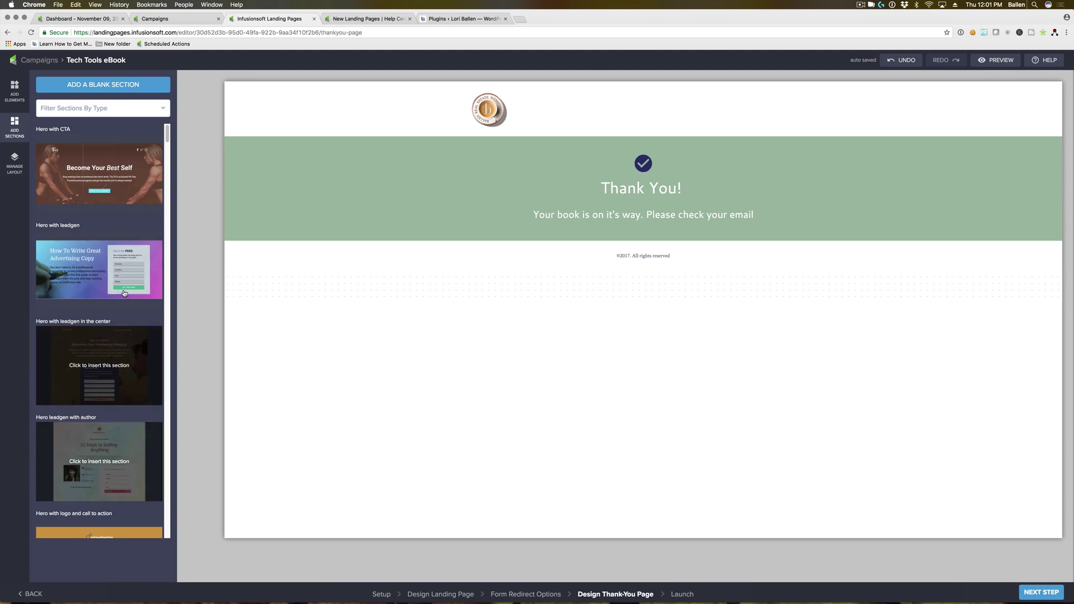
{"action": "scroll", "coordinate": [125, 335], "scroll_direction": "down", "scroll_amount": 6}
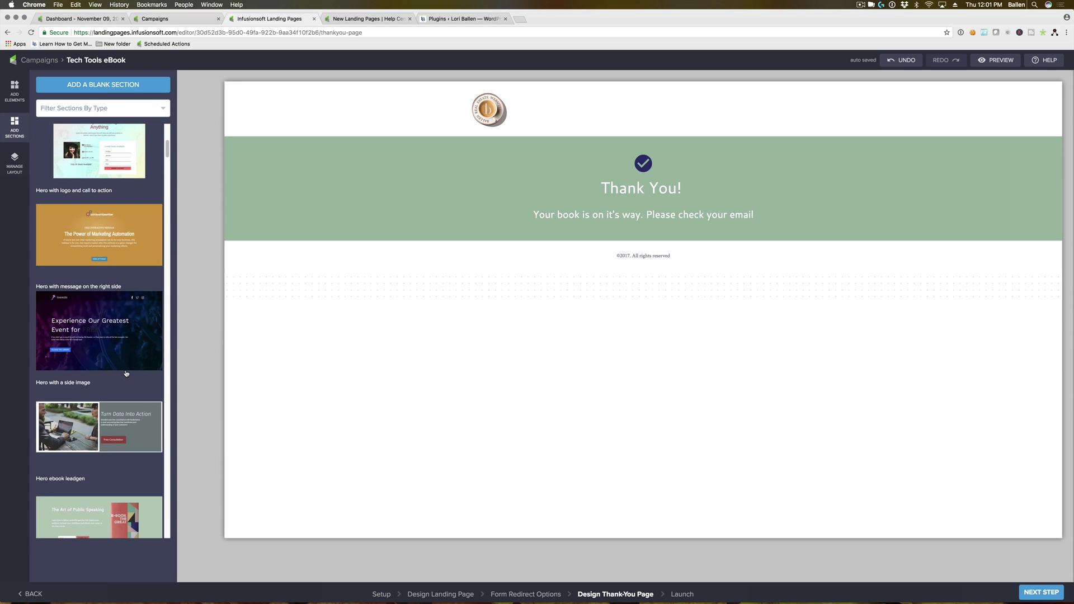
{"action": "scroll", "coordinate": [126, 374], "scroll_direction": "down", "scroll_amount": 10}
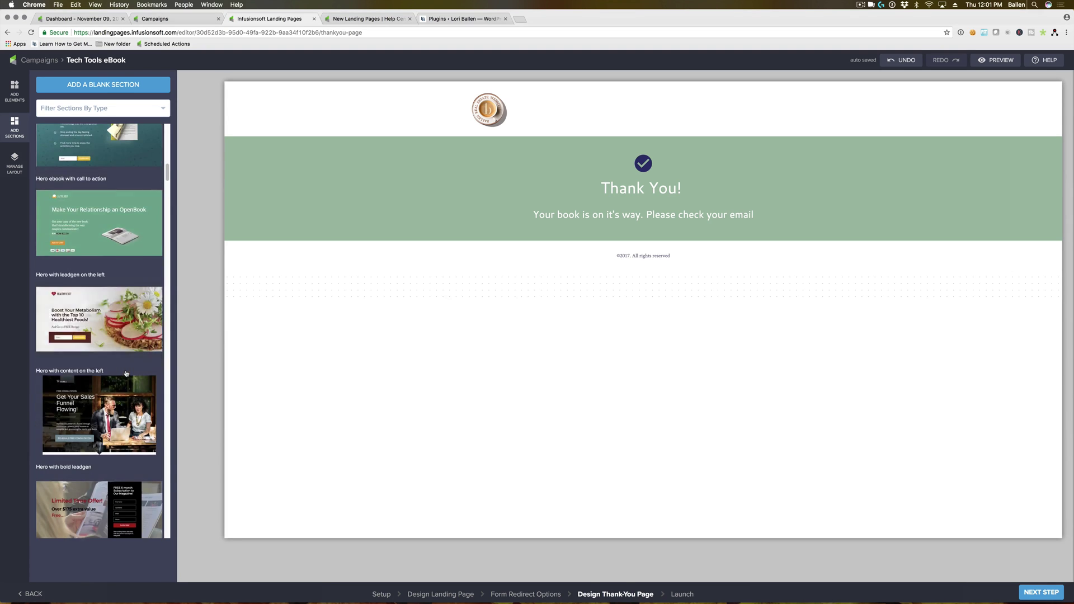
{"action": "scroll", "coordinate": [126, 374], "scroll_direction": "down", "scroll_amount": 10}
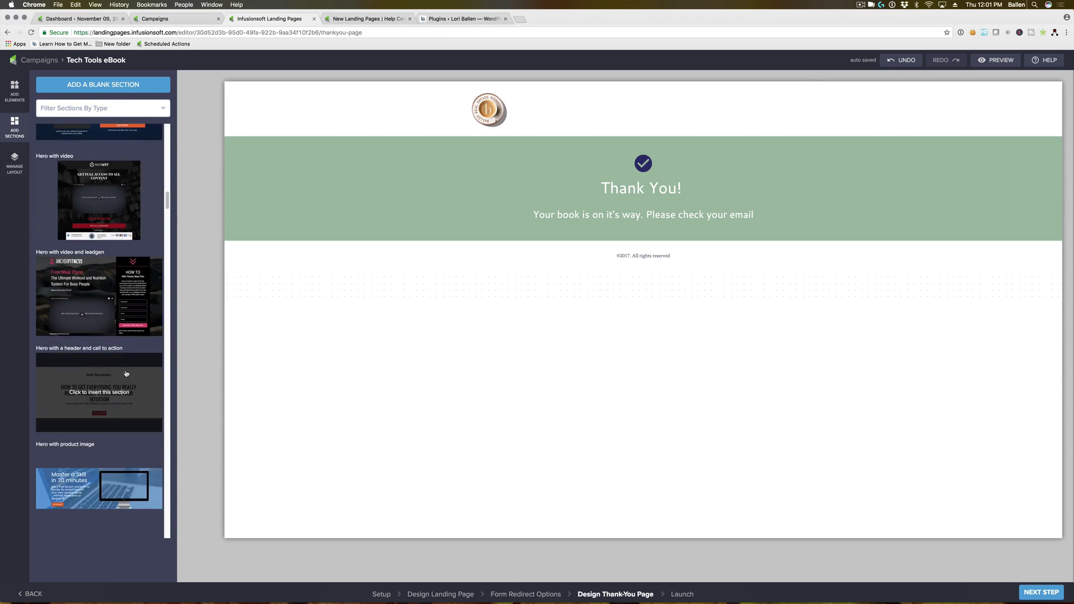
{"action": "scroll", "coordinate": [126, 373], "scroll_direction": "down", "scroll_amount": 3}
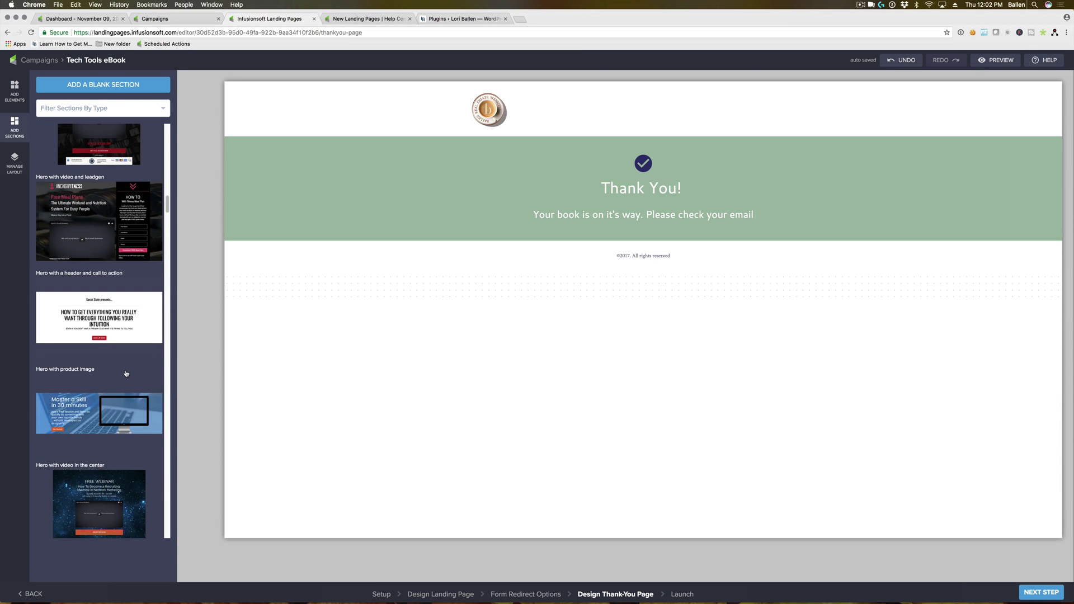
{"action": "scroll", "coordinate": [125, 374], "scroll_direction": "down", "scroll_amount": 3}
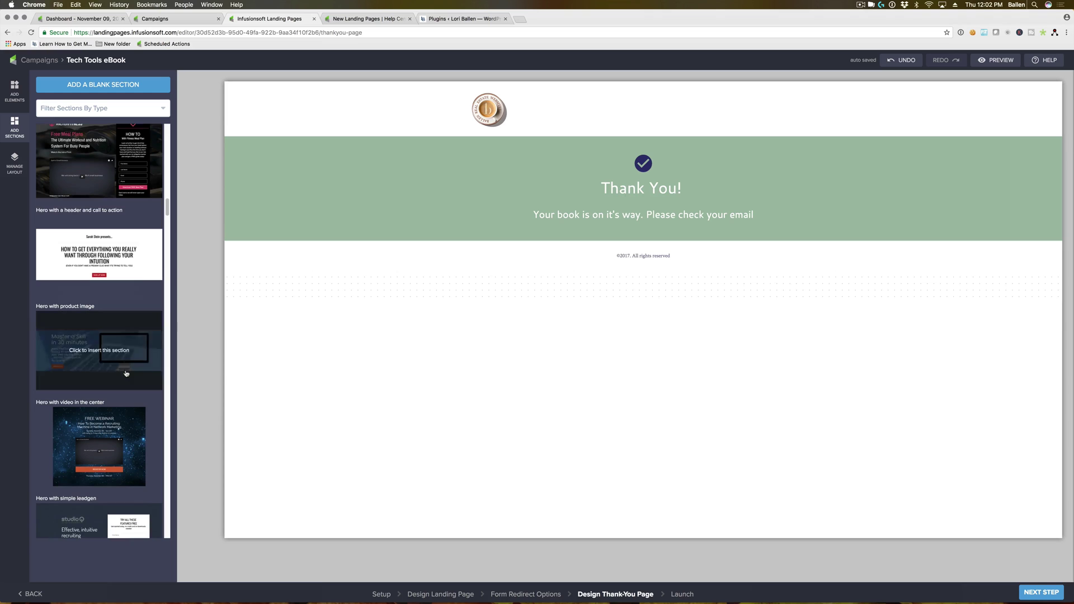
- Insert the Hero with product image section and try reordering it against the footer
{"action": "left_click", "coordinate": [83, 358]}
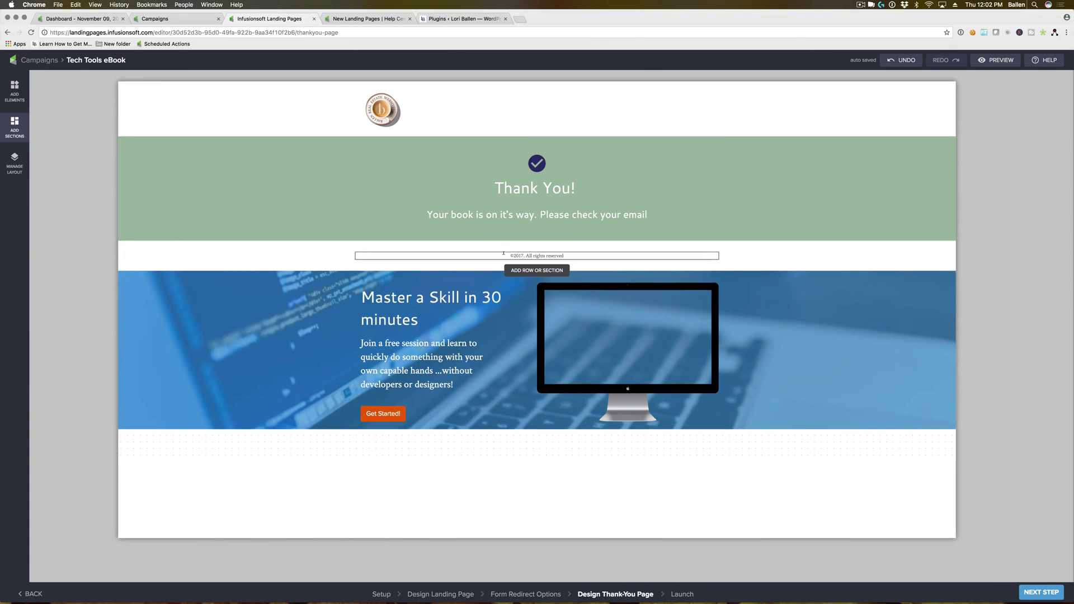
{"action": "left_click", "coordinate": [15, 161]}
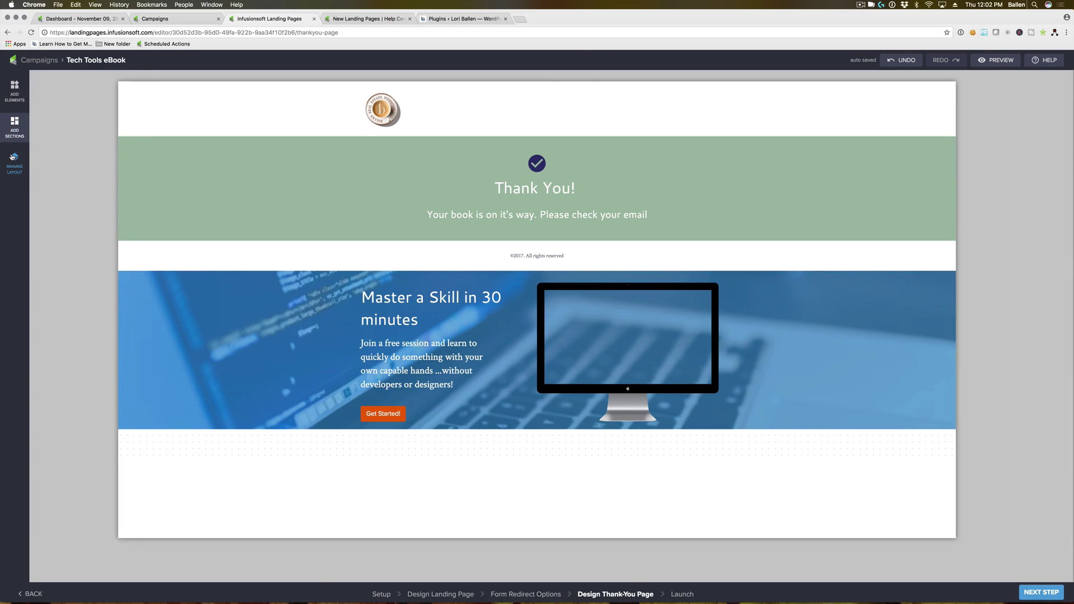
{"action": "left_click", "coordinate": [45, 161]}
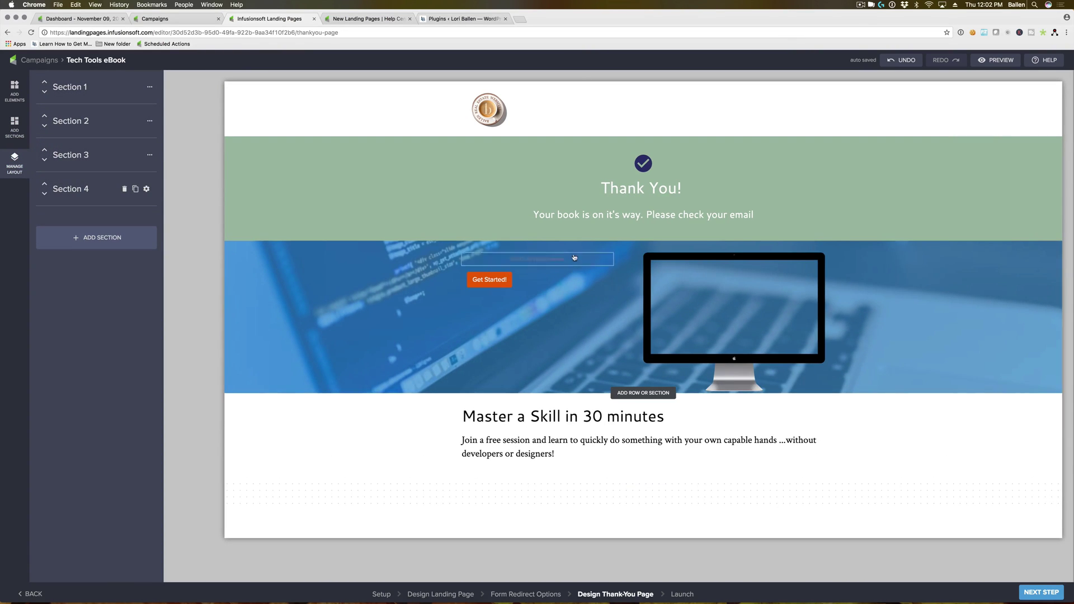
{"action": "left_click", "coordinate": [44, 185]}
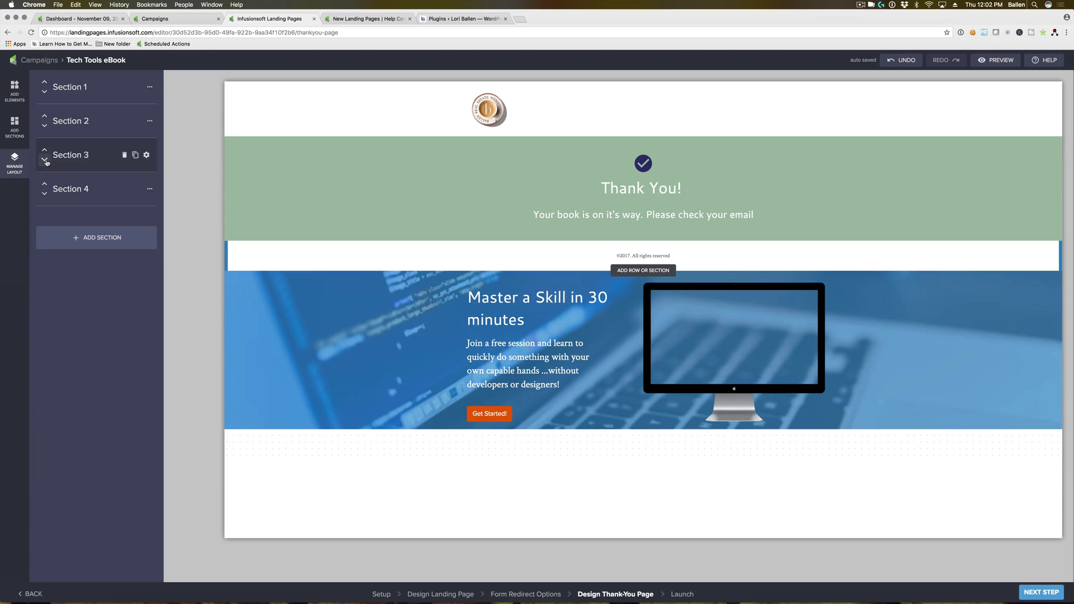
{"action": "left_click", "coordinate": [45, 161]}
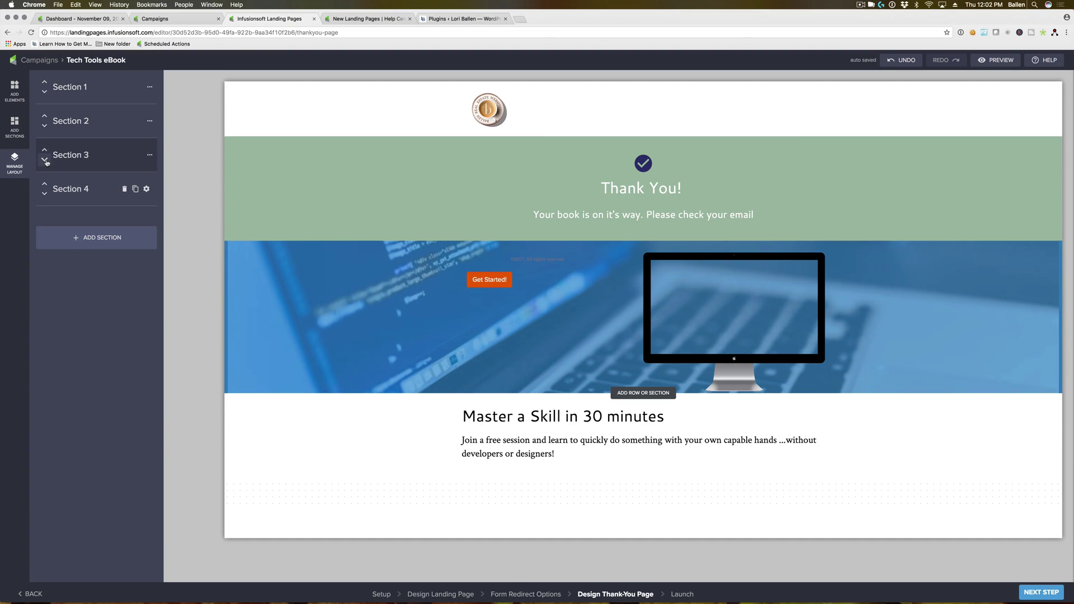
{"action": "left_click", "coordinate": [45, 195]}
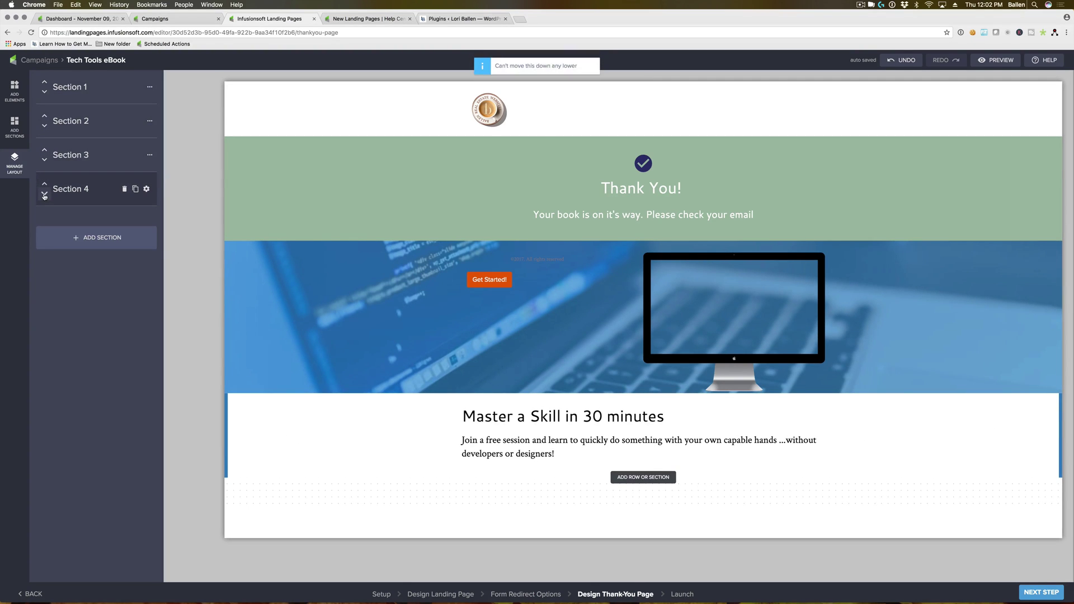
{"action": "left_click", "coordinate": [45, 161]}
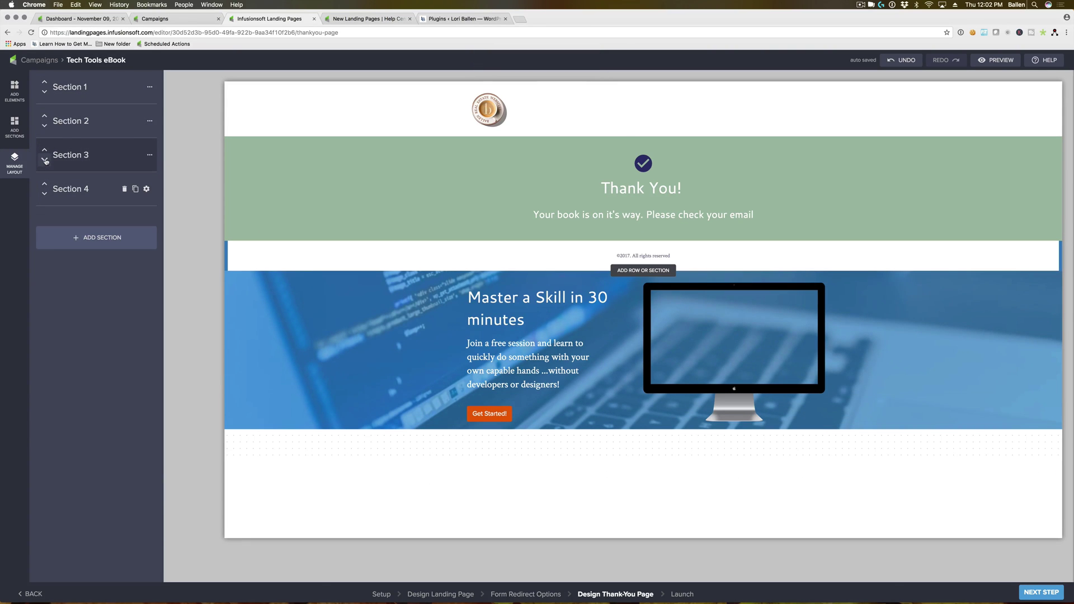
- Add then remove an empty footer row, and delete the extra sections below the banner
{"action": "left_click", "coordinate": [148, 157]}
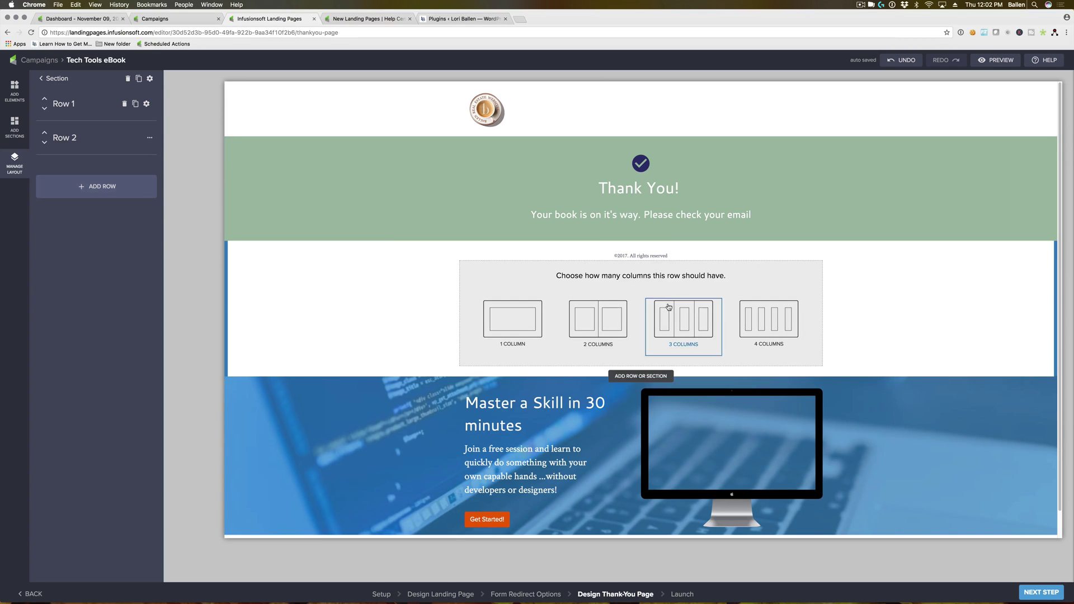
{"action": "scroll", "coordinate": [408, 256], "scroll_direction": "down", "scroll_amount": 1}
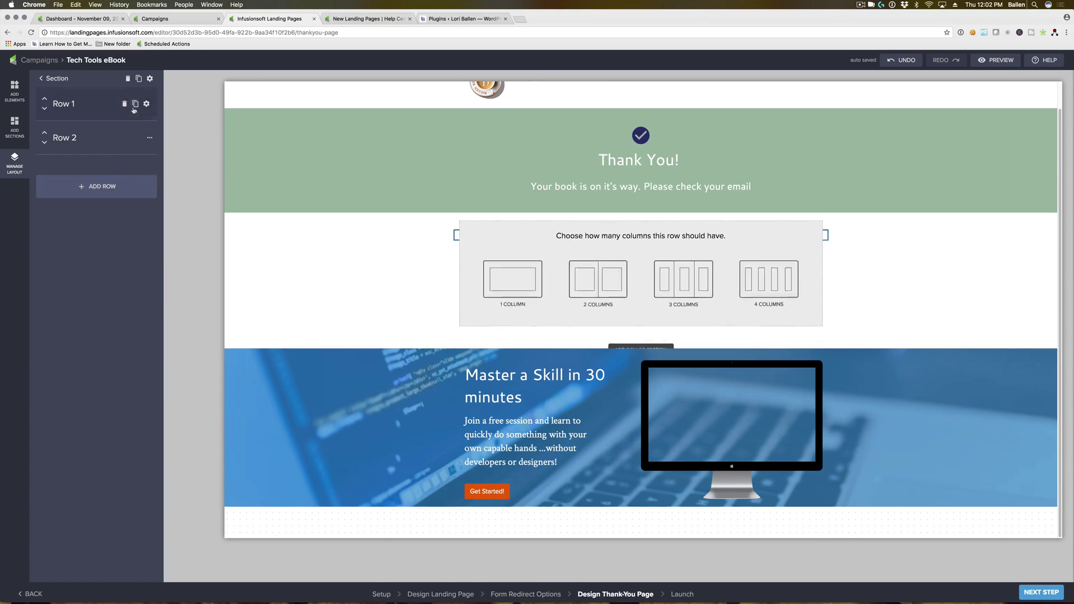
{"action": "left_click", "coordinate": [128, 79]}
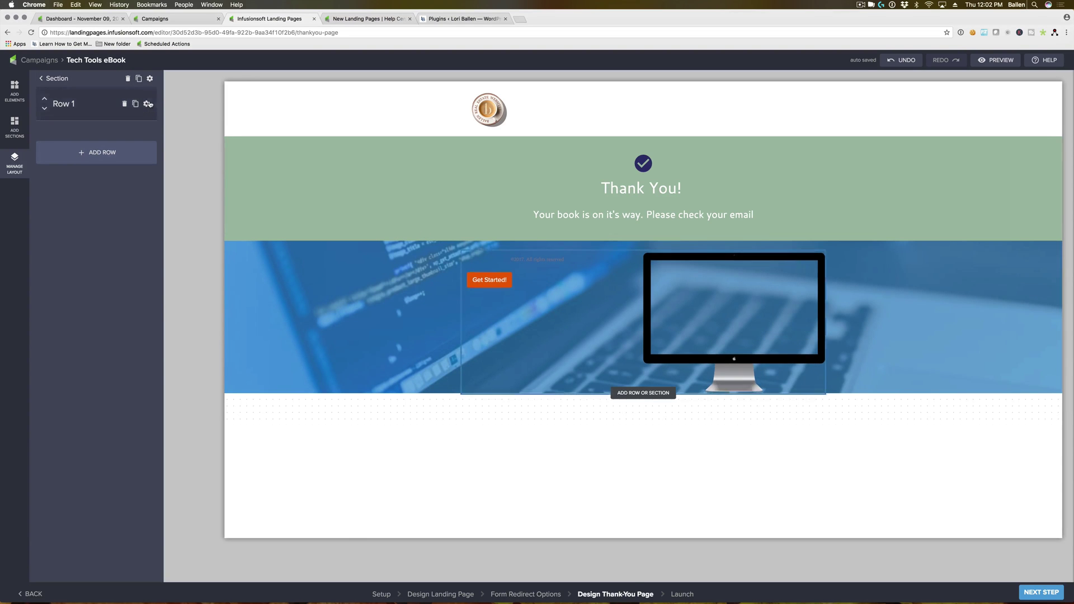
{"action": "left_click", "coordinate": [40, 78]}
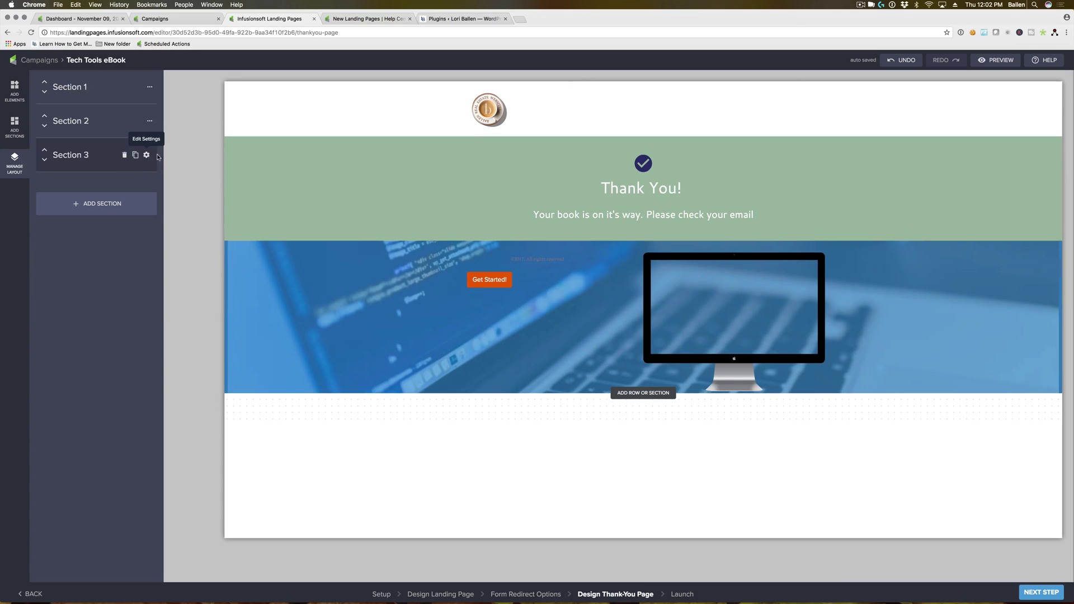
{"action": "left_click", "coordinate": [124, 155]}
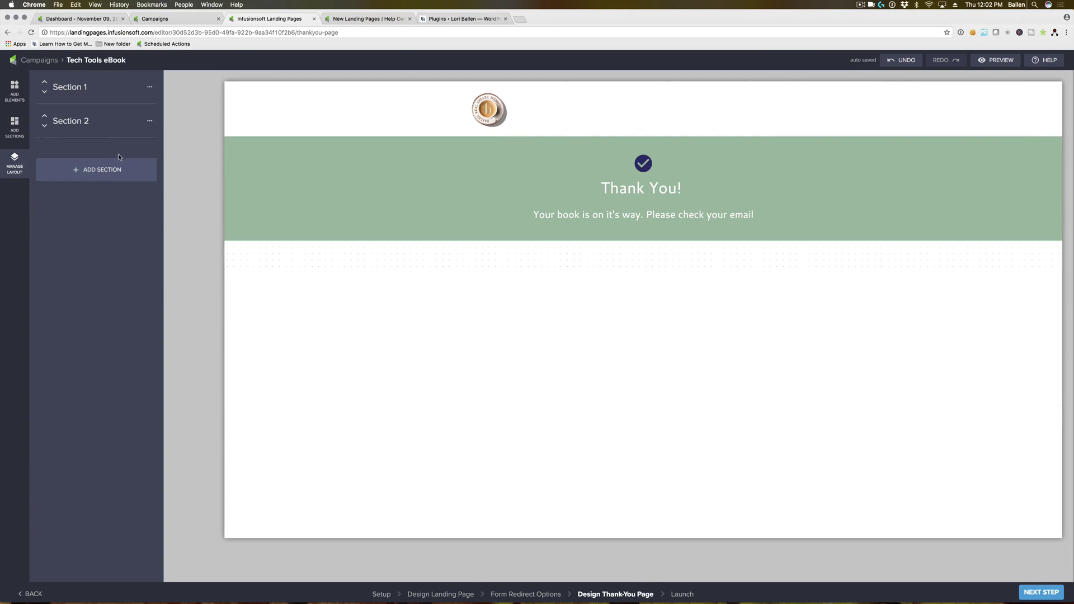
- Insert the 'Hero with product image' section below the Thank You banner and select its monitor image
{"action": "left_click", "coordinate": [22, 125]}
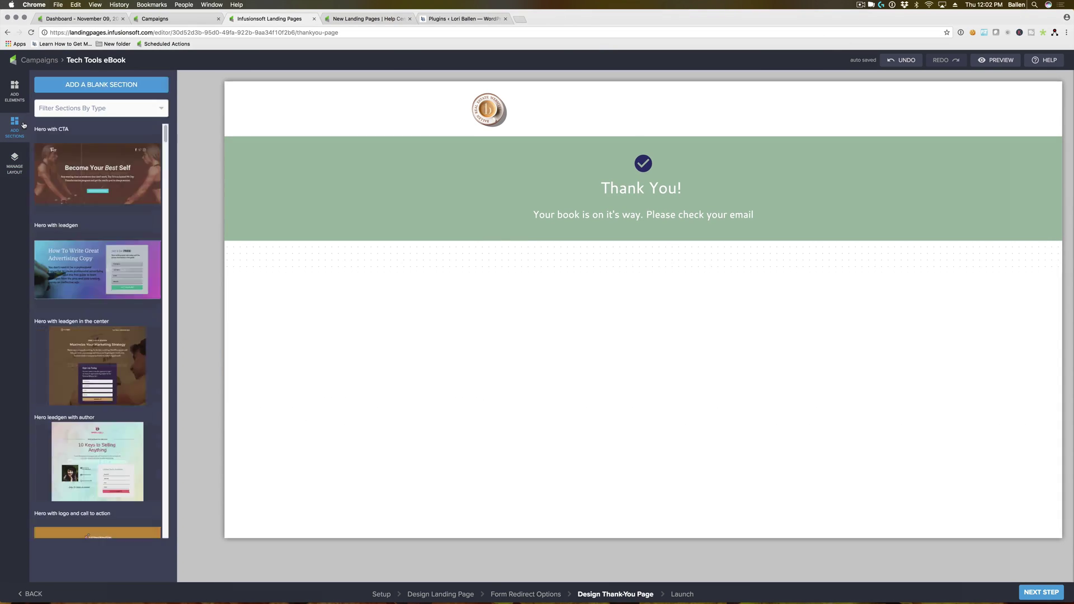
{"action": "scroll", "coordinate": [77, 314], "scroll_direction": "down", "scroll_amount": 10}
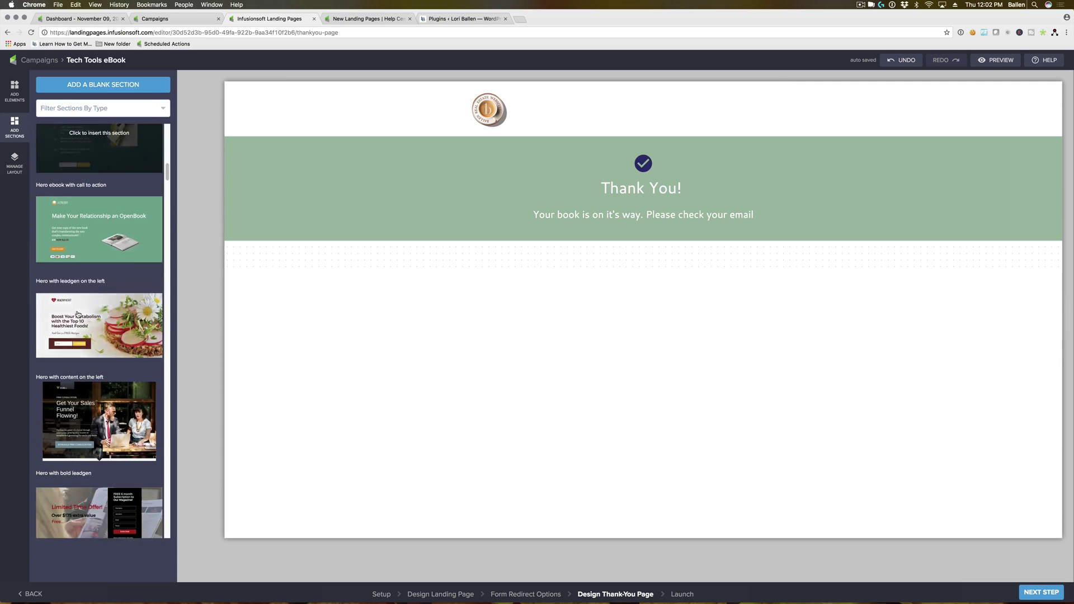
{"action": "scroll", "coordinate": [78, 314], "scroll_direction": "down", "scroll_amount": 10}
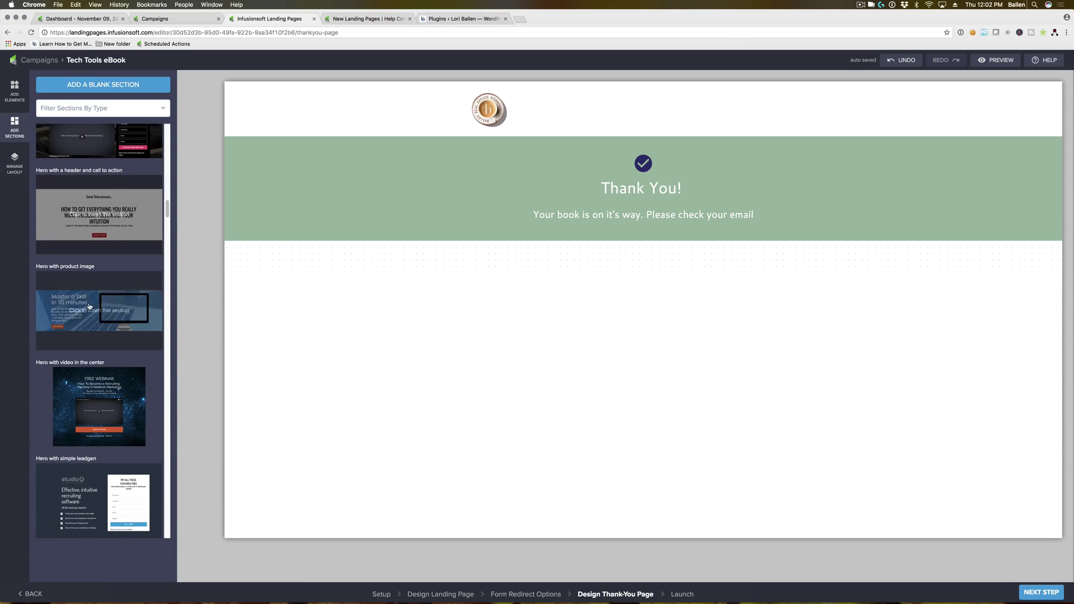
{"action": "left_click", "coordinate": [89, 306]}
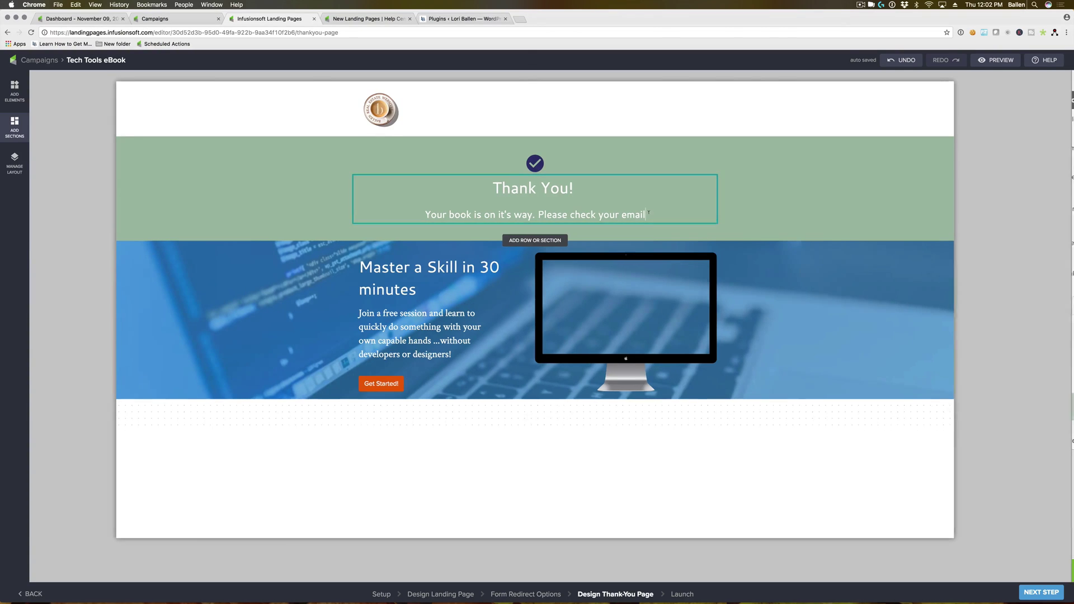
{"action": "left_click", "coordinate": [648, 212]}
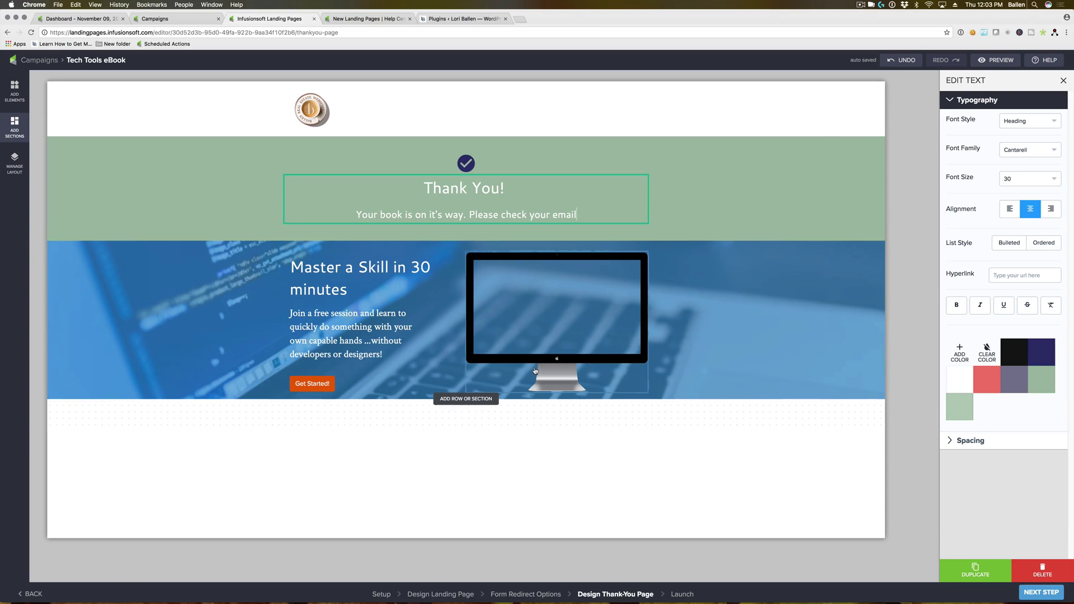
{"action": "left_click", "coordinate": [642, 351]}
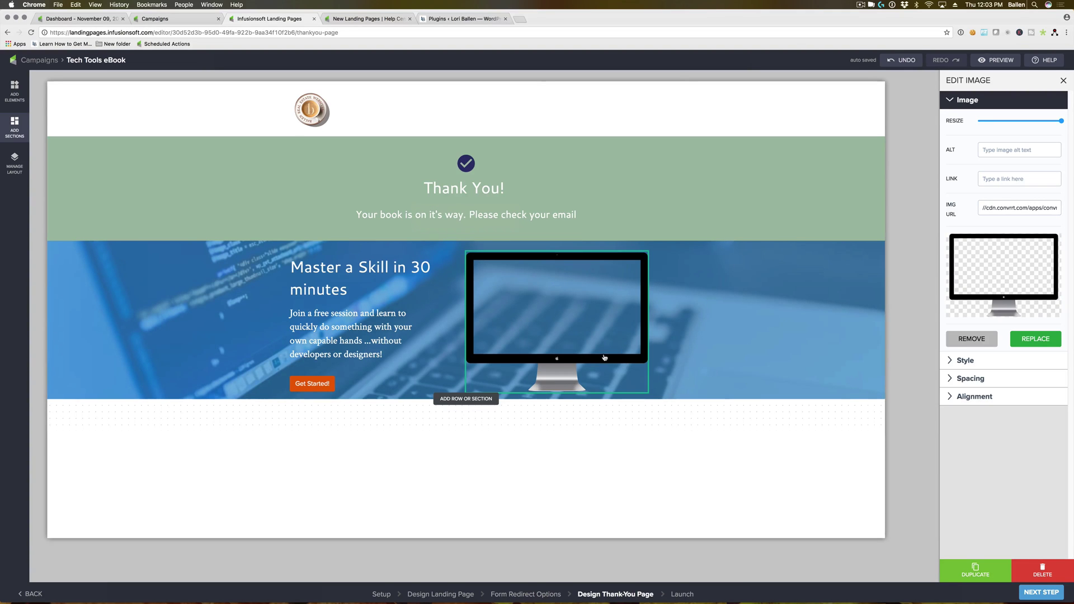
- Replace the monitor picture with the real-estate website image found by searching 'bre' in Company Images
{"action": "left_click", "coordinate": [1026, 342]}
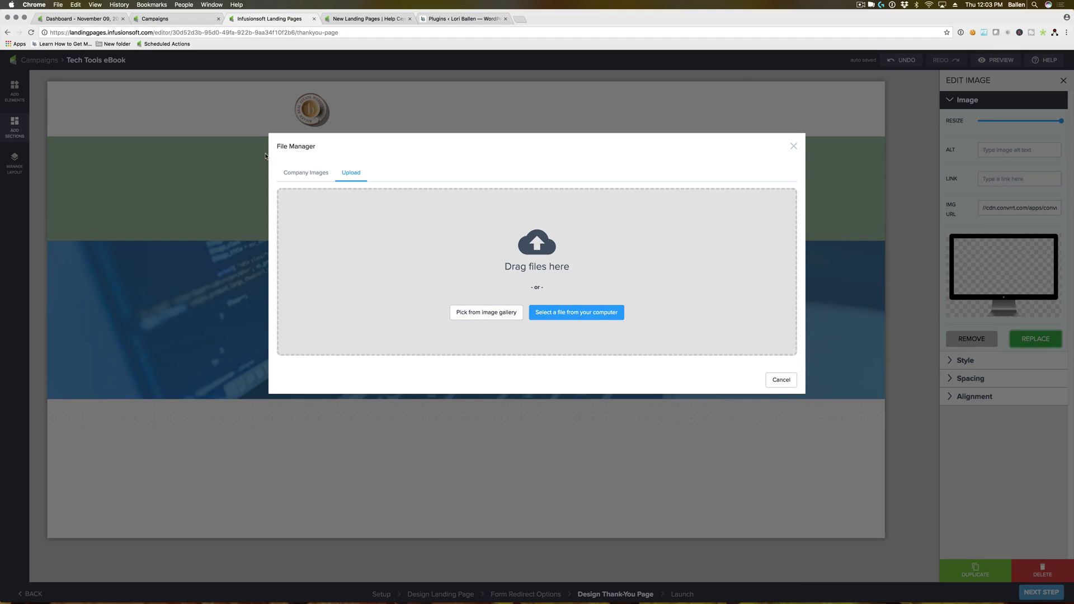
{"action": "left_click", "coordinate": [308, 173]}
{"action": "scroll", "coordinate": [513, 400], "scroll_direction": "down", "scroll_amount": 2}
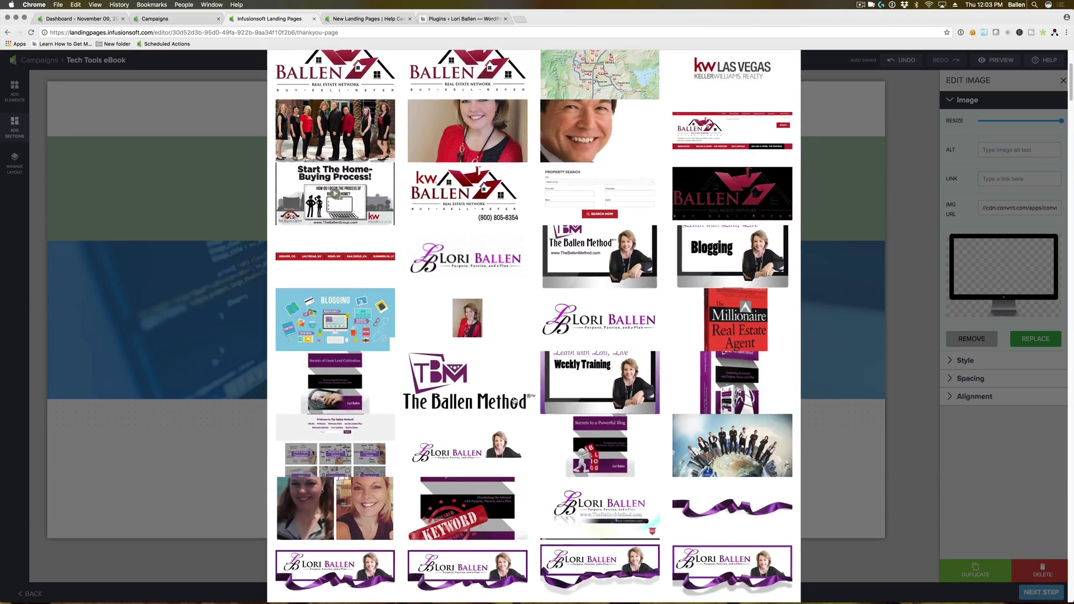
{"action": "scroll", "coordinate": [514, 400], "scroll_direction": "up", "scroll_amount": 3}
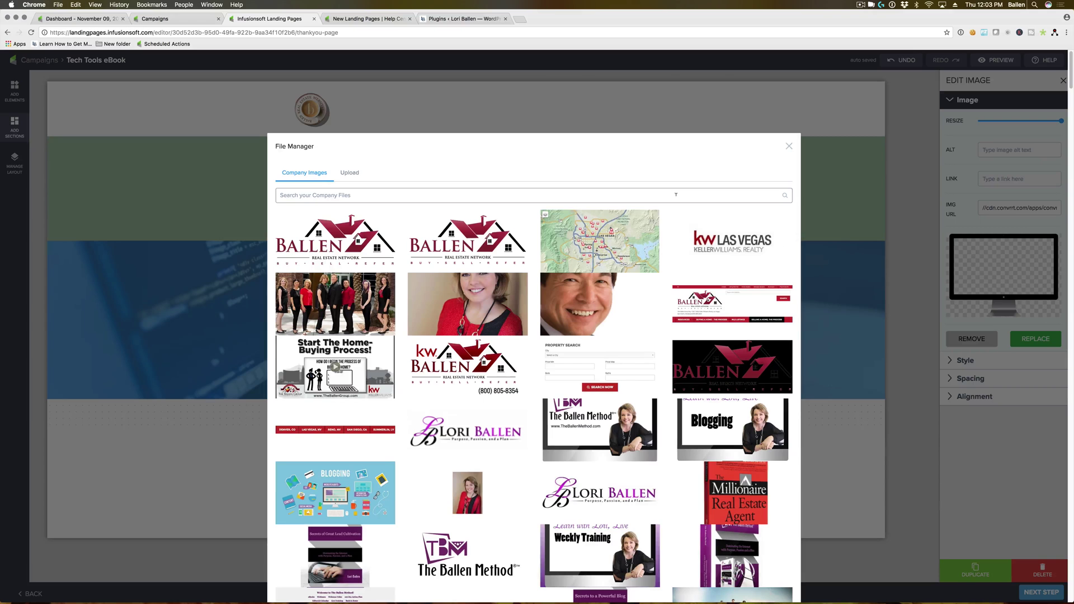
{"action": "left_click", "coordinate": [676, 195]}
{"action": "type", "text": "brew"}
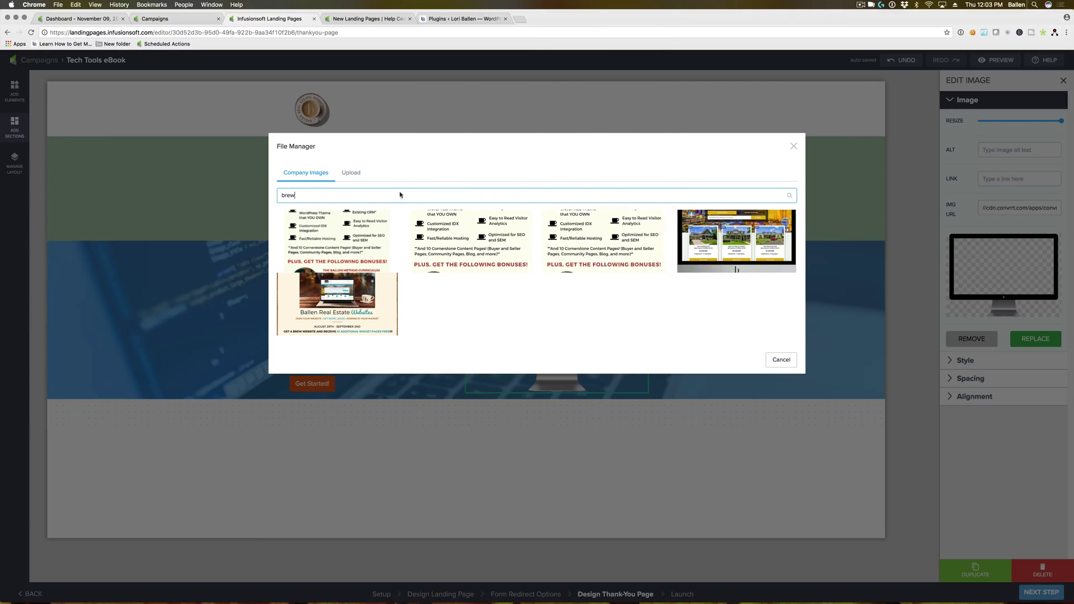
{"action": "left_click", "coordinate": [665, 302]}
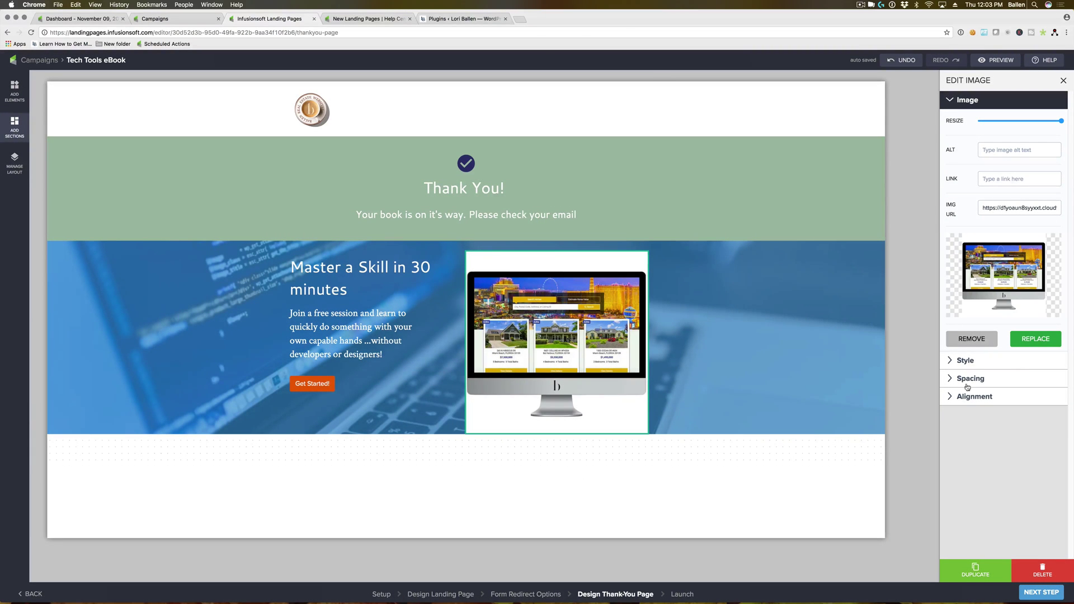
{"action": "left_click", "coordinate": [978, 368]}
{"action": "left_click", "coordinate": [988, 218]}
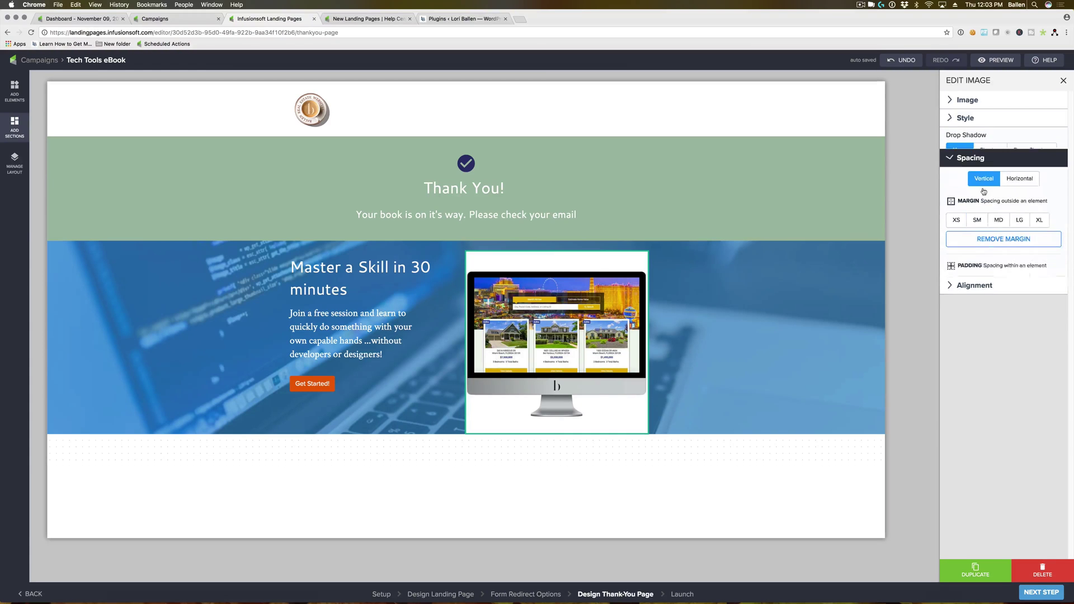
- Remove the hero section's background photo and set its background colour to white
{"action": "left_click", "coordinate": [980, 120]}
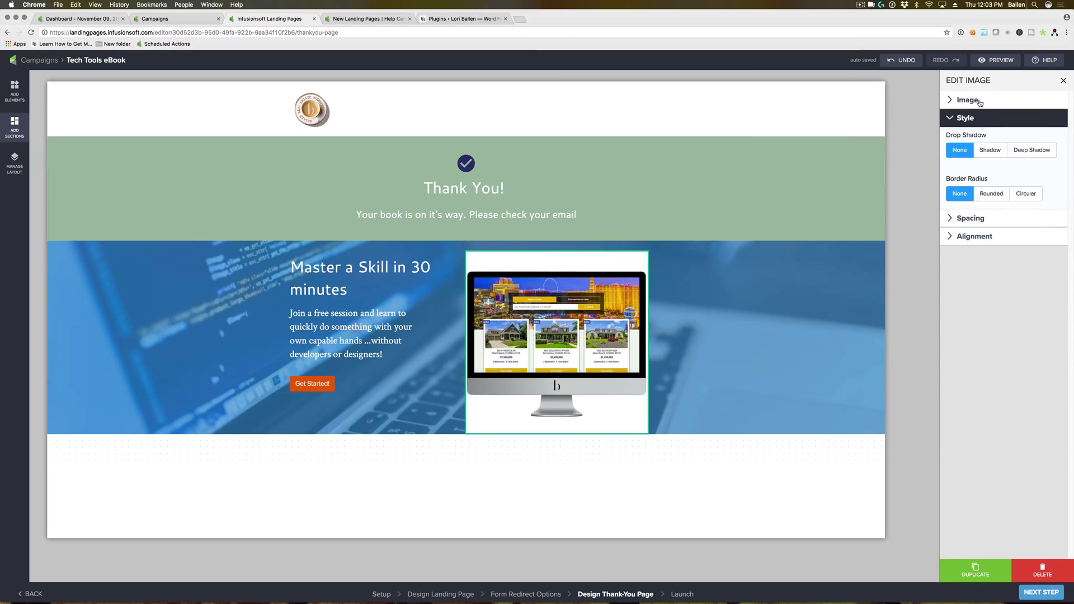
{"action": "left_click", "coordinate": [980, 102]}
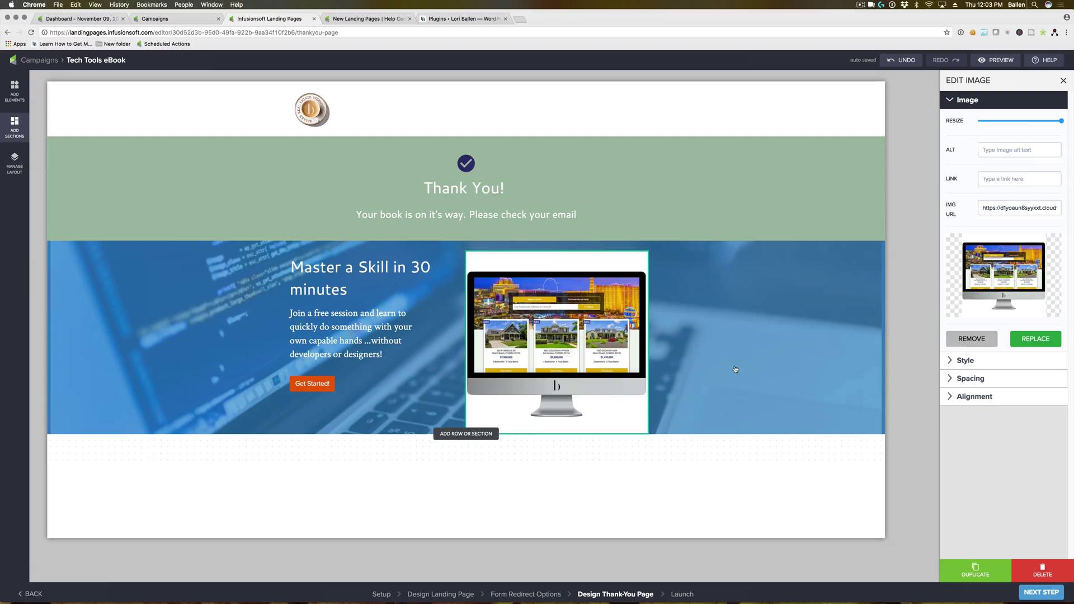
{"action": "left_click", "coordinate": [734, 330]}
{"action": "left_click", "coordinate": [983, 293]}
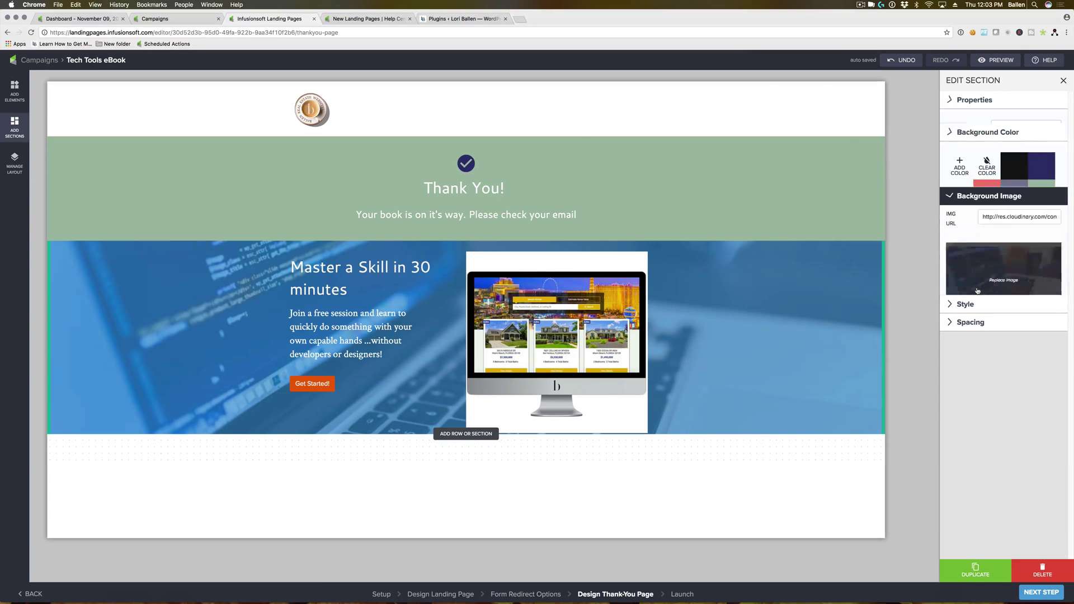
{"action": "left_click", "coordinate": [985, 281]}
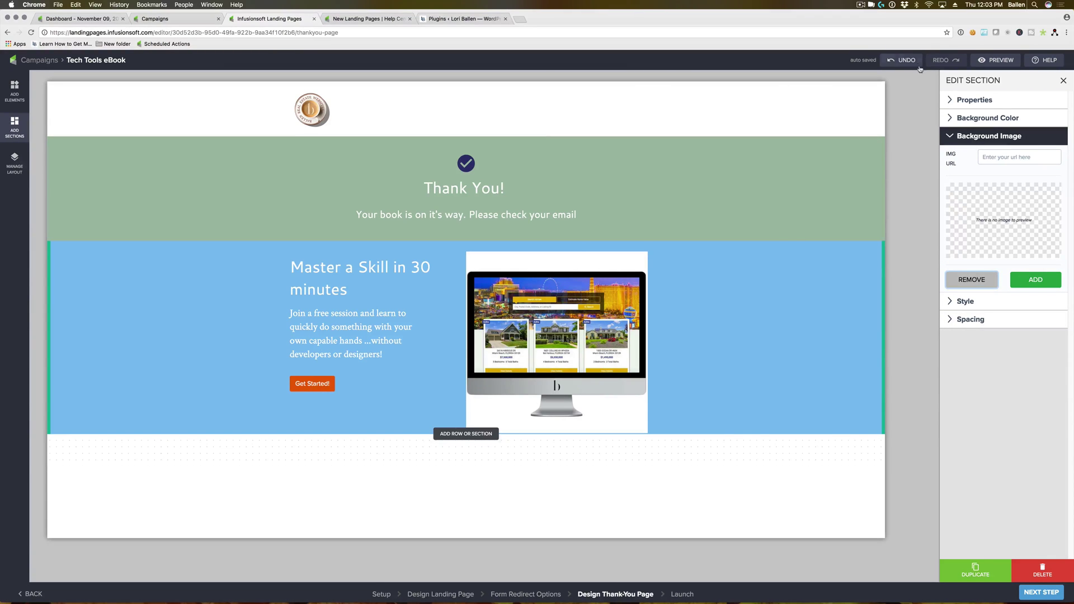
{"action": "left_click", "coordinate": [1004, 118]}
{"action": "left_click", "coordinate": [959, 179]}
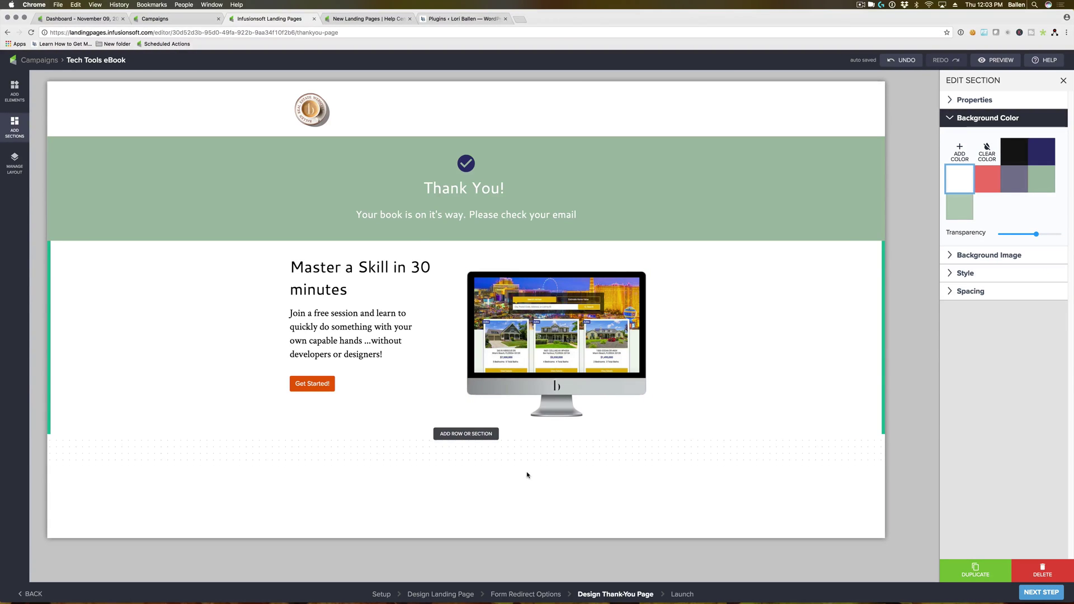
- Replace the 'Master a Skill' heading with 'BREW' and a second line '(Ballen Real Estate Websites)'
{"action": "left_click", "coordinate": [346, 290]}
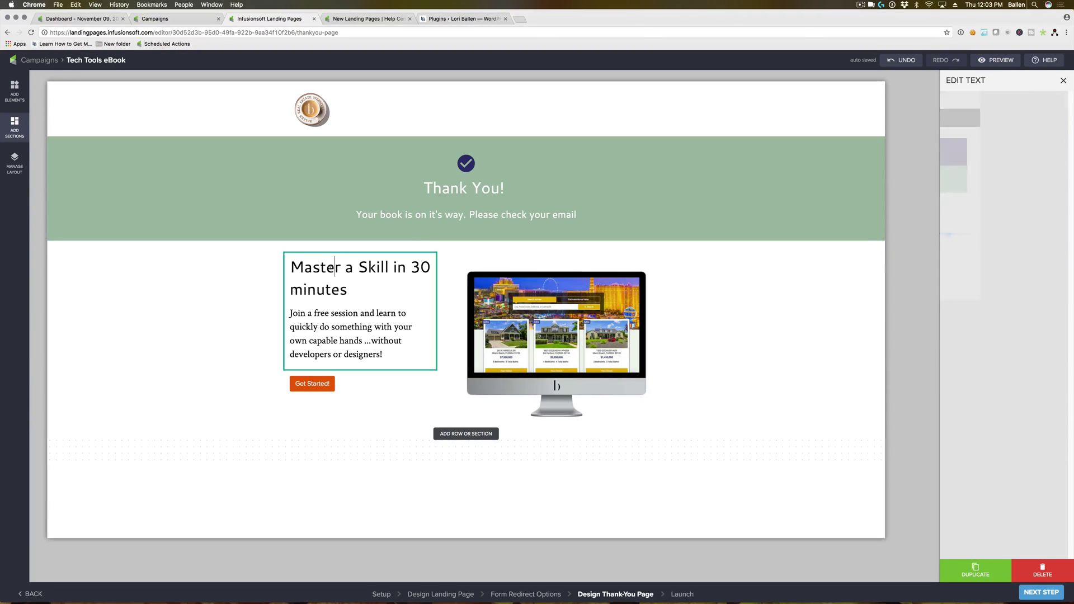
{"action": "triple_click", "coordinate": [346, 290]}
{"action": "left_click", "coordinate": [350, 290]}
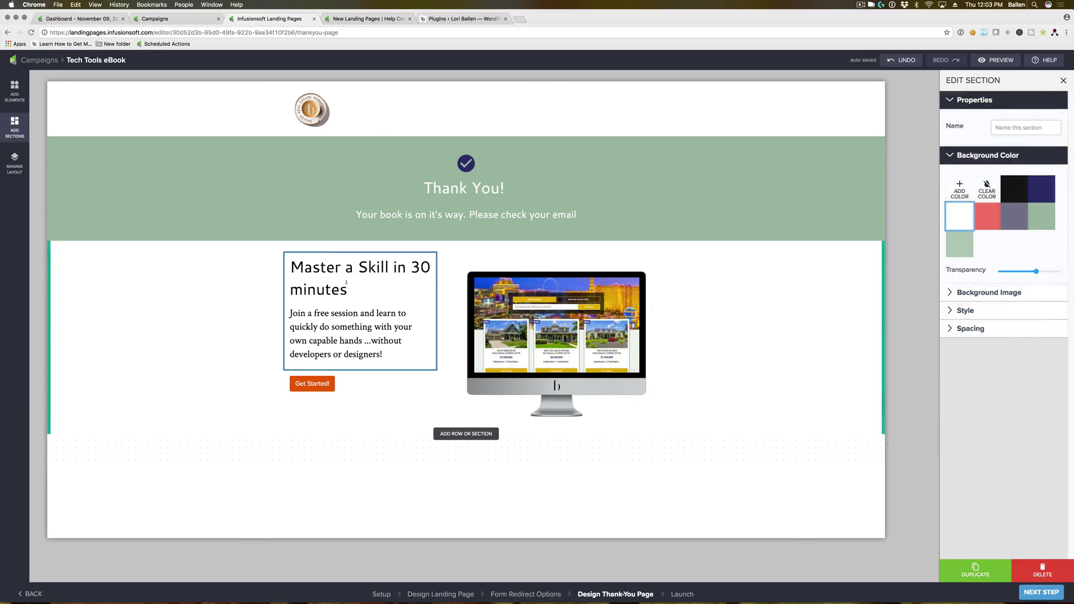
{"action": "triple_click", "coordinate": [352, 290]}
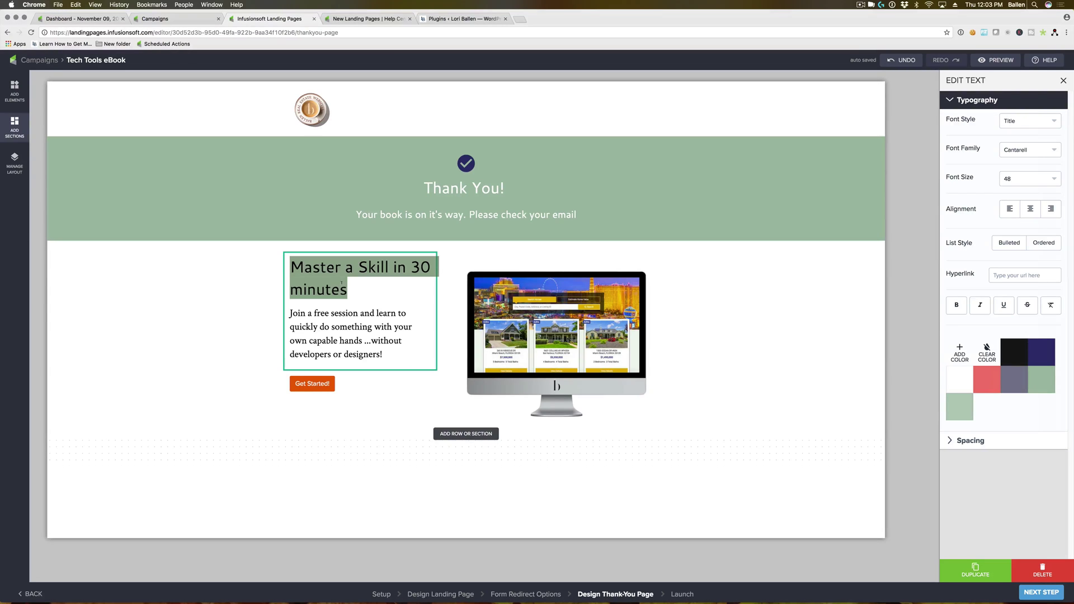
{"action": "type", "text": "BREW"}
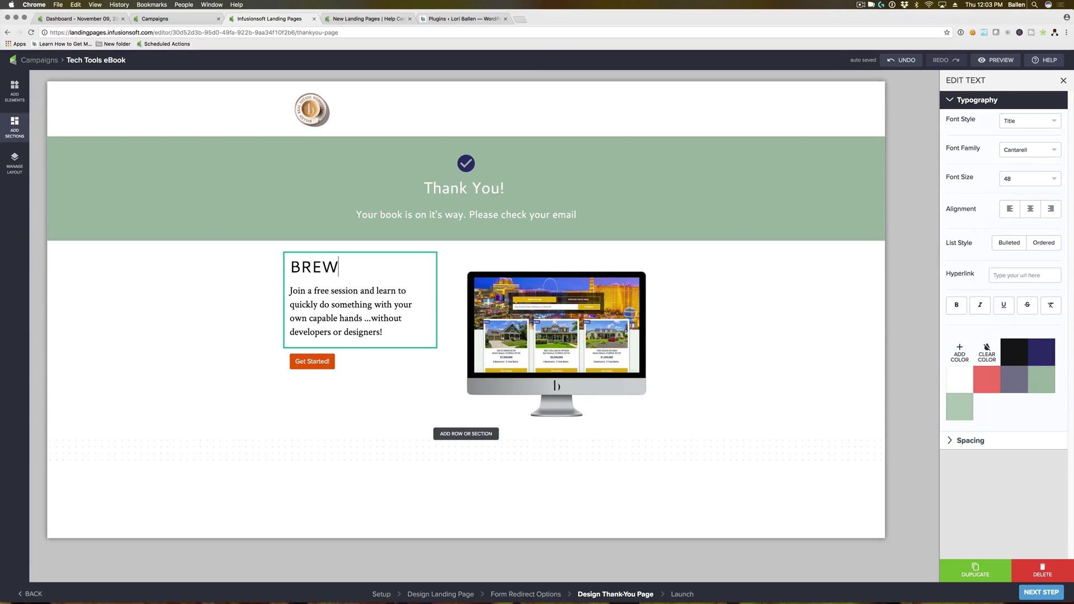
{"action": "key", "text": "Return"}
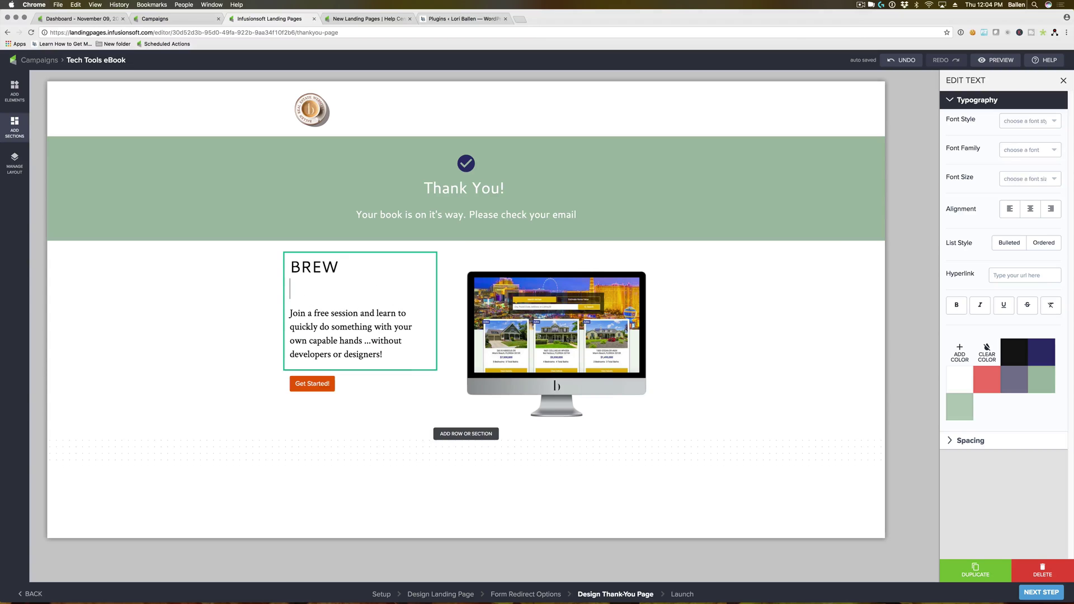
{"action": "type", "text": "(Ballen Real Estate Websites)"}
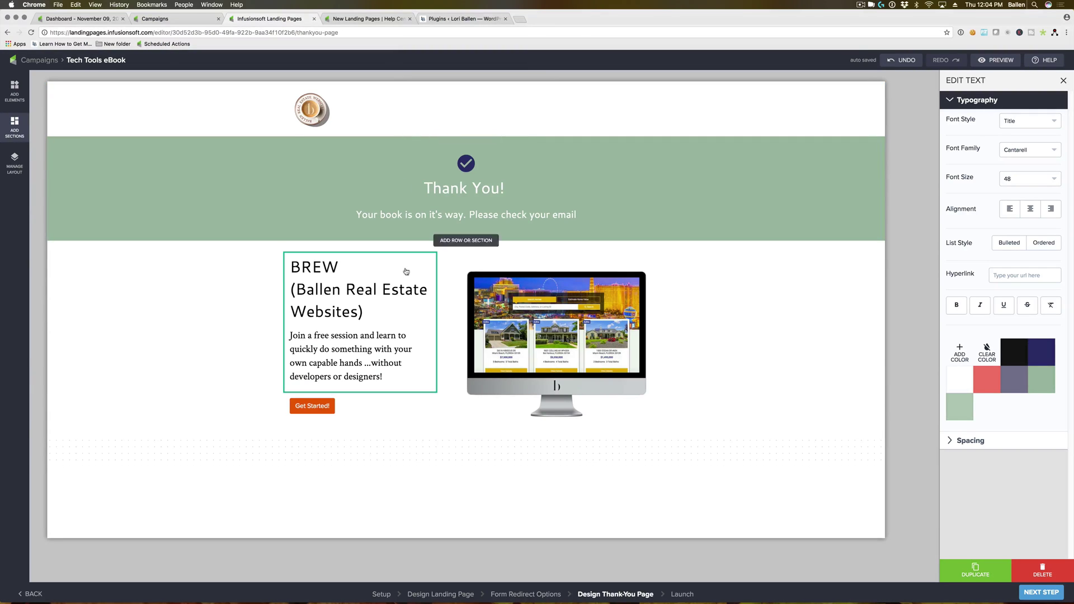
- Set the '(Ballen Real Estate Websites)' line to font size 24 after trying 18 and 20
{"action": "triple_click", "coordinate": [363, 299]}
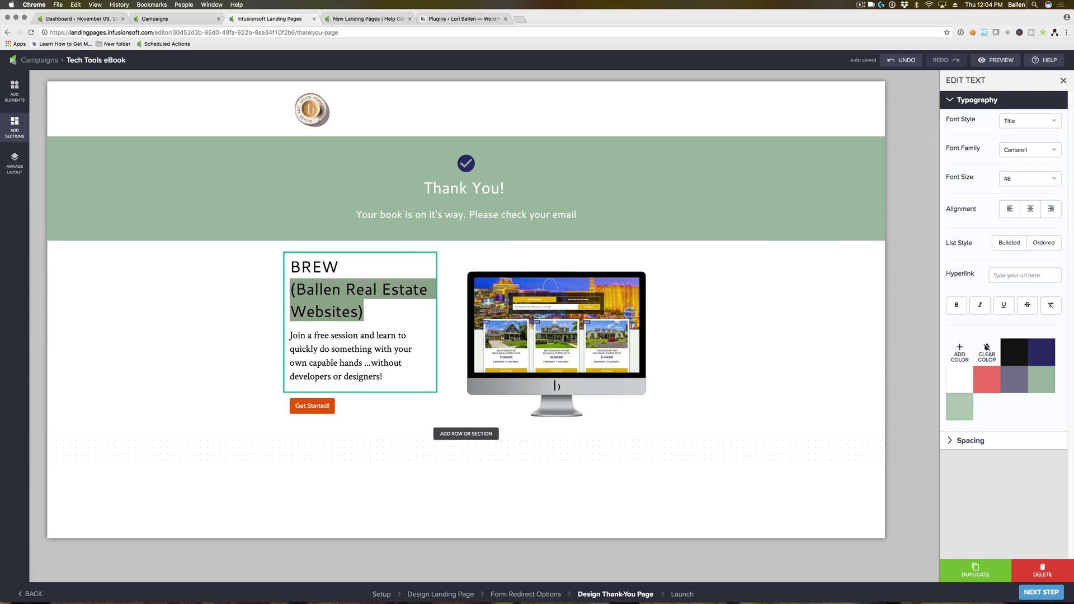
{"action": "left_click", "coordinate": [1035, 185]}
{"action": "left_click", "coordinate": [1024, 214]}
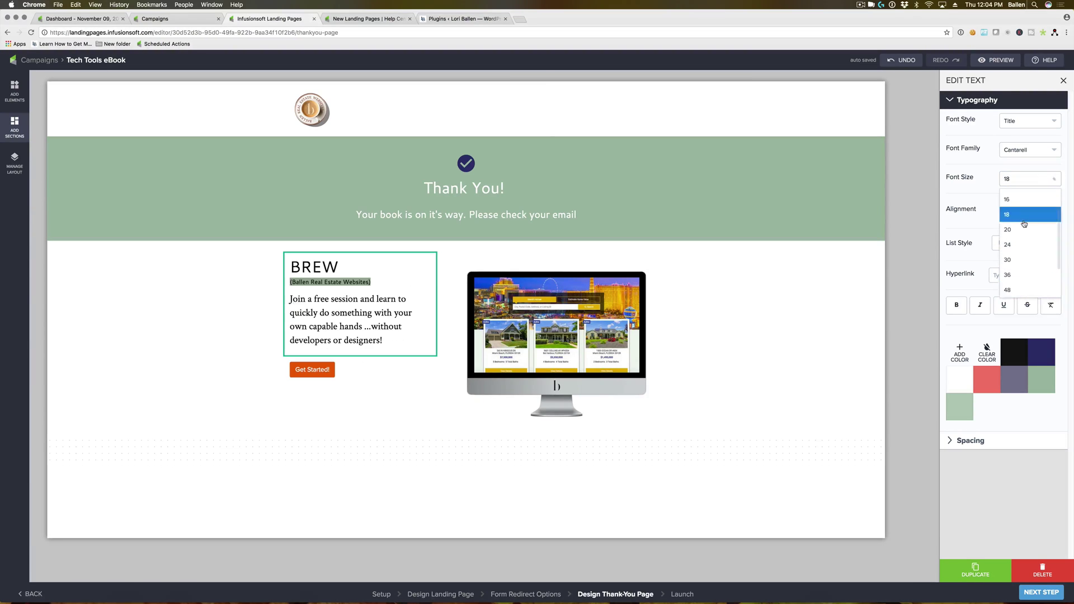
{"action": "left_click", "coordinate": [1031, 179]}
{"action": "left_click", "coordinate": [1025, 254]}
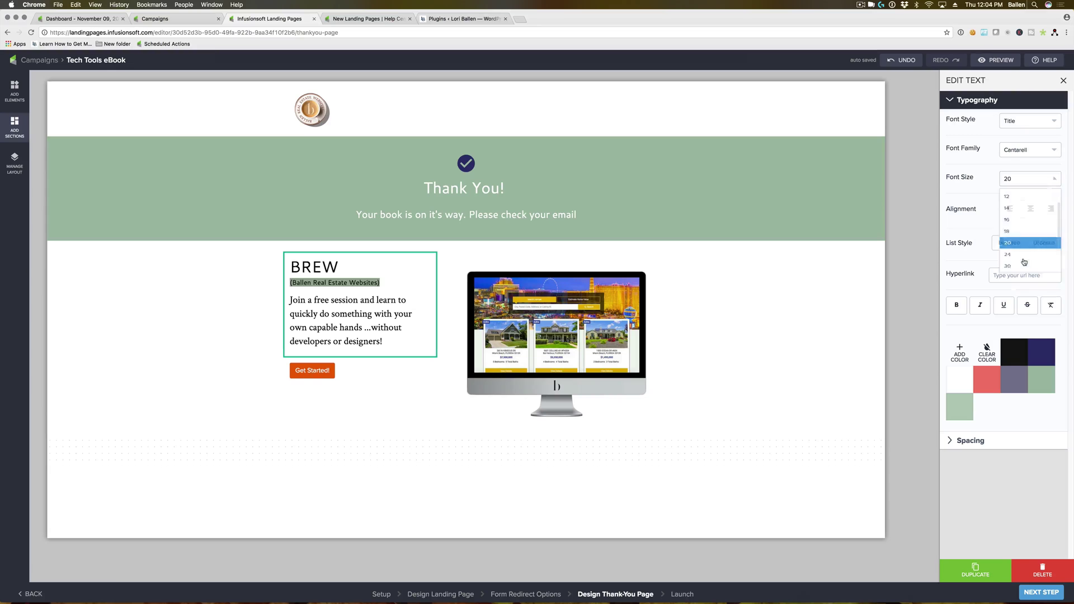
{"action": "left_click", "coordinate": [1034, 185]}
{"action": "left_click", "coordinate": [1007, 268]}
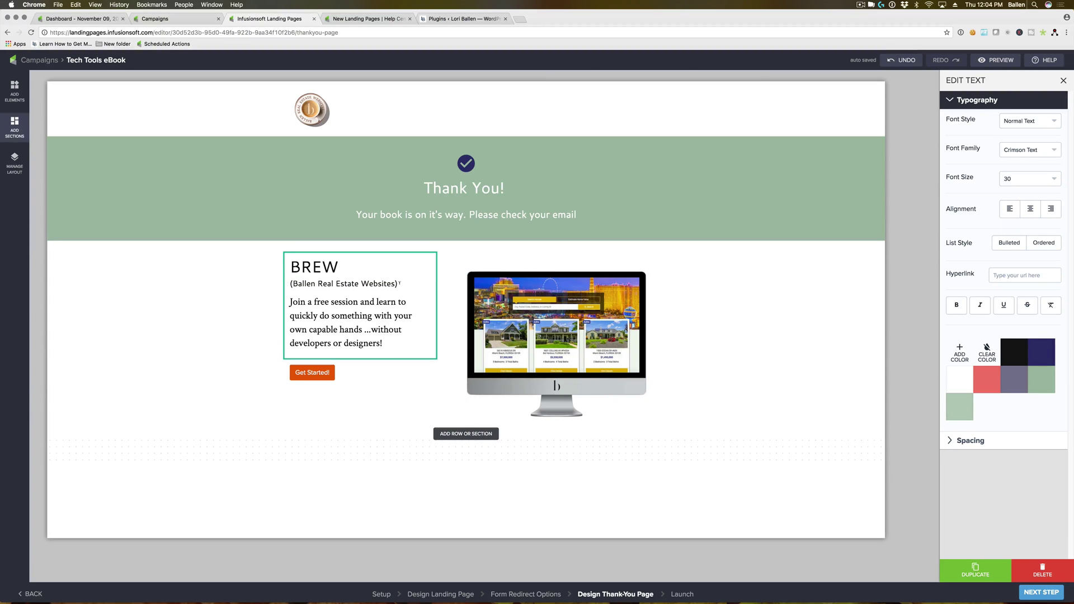
{"action": "left_click_drag", "start_coordinate": [412, 355], "coordinate": [289, 311]}
- Replace the paragraph with copy starting 'Get a real estate website custom built based on feedback from agents'
{"action": "left_click", "coordinate": [289, 310]}
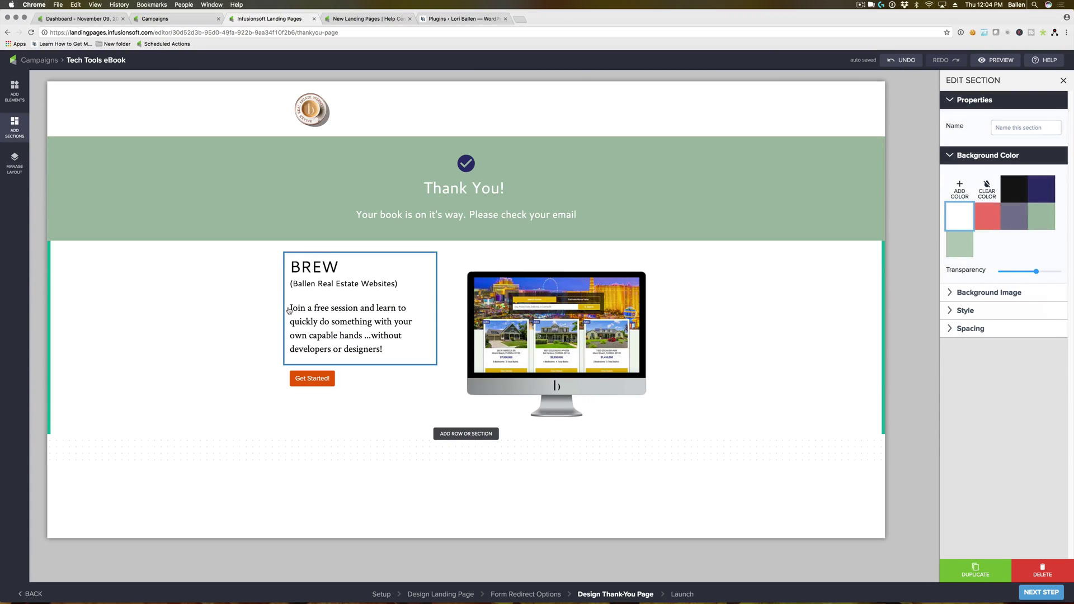
{"action": "triple_click", "coordinate": [289, 311]}
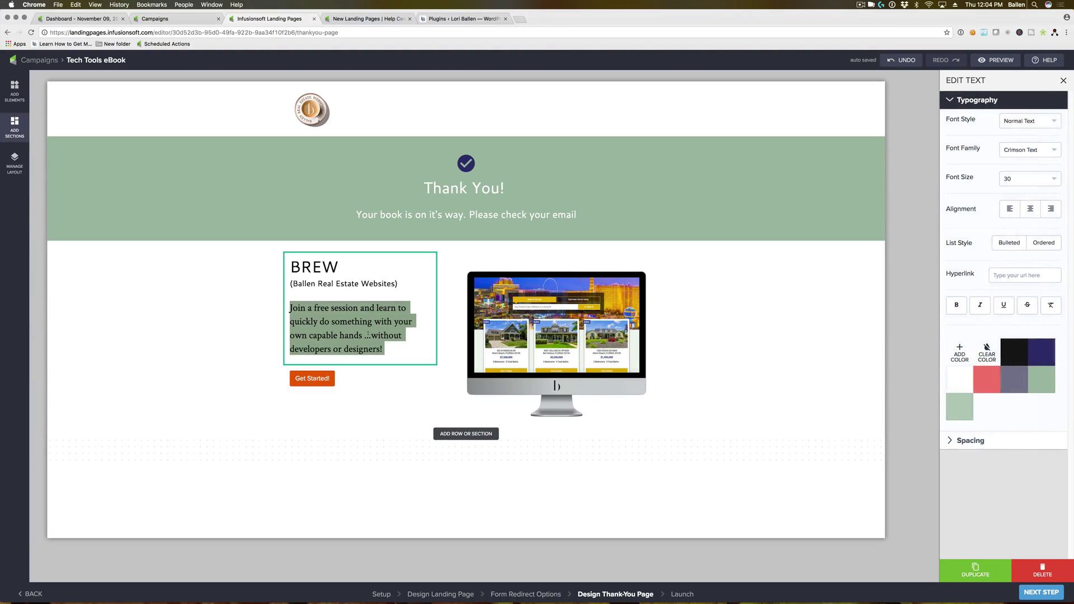
{"action": "type", "text": "Get a "}
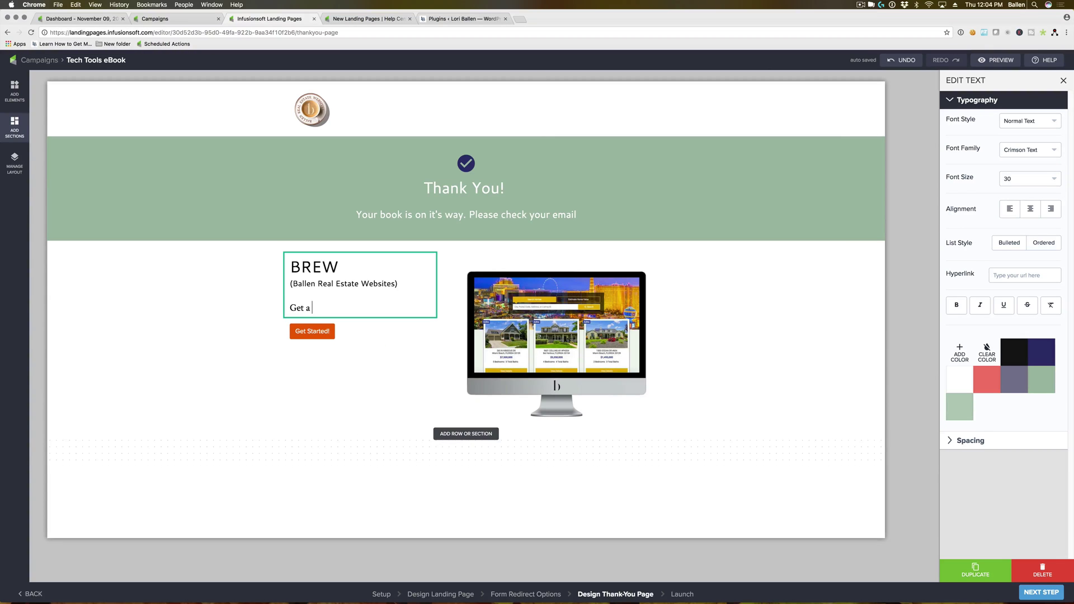
{"action": "type", "text": "real estate website custom built "}
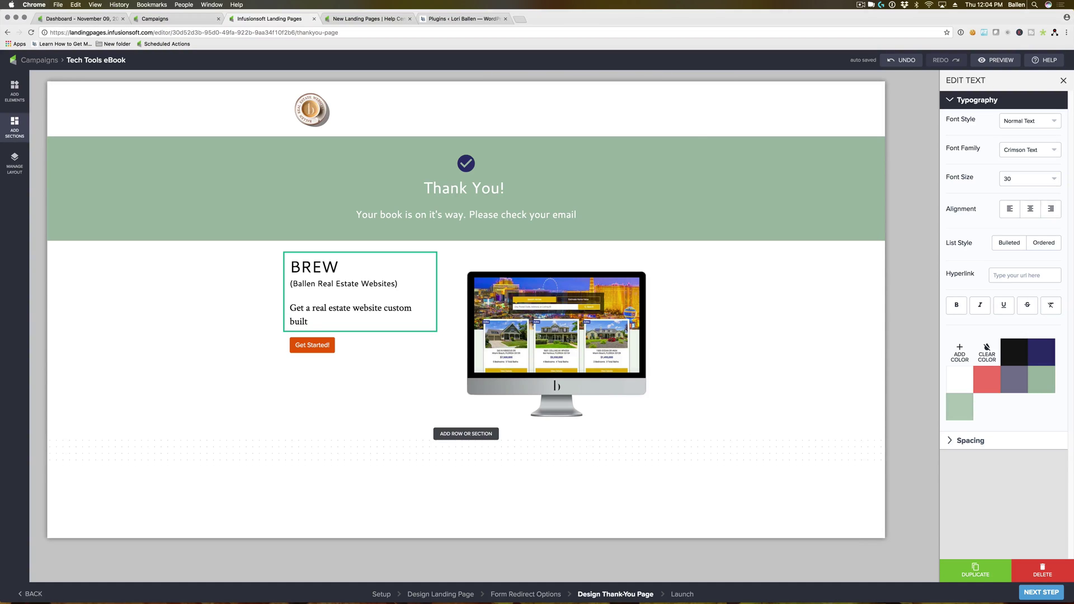
{"action": "type", "text": "based on fe"}
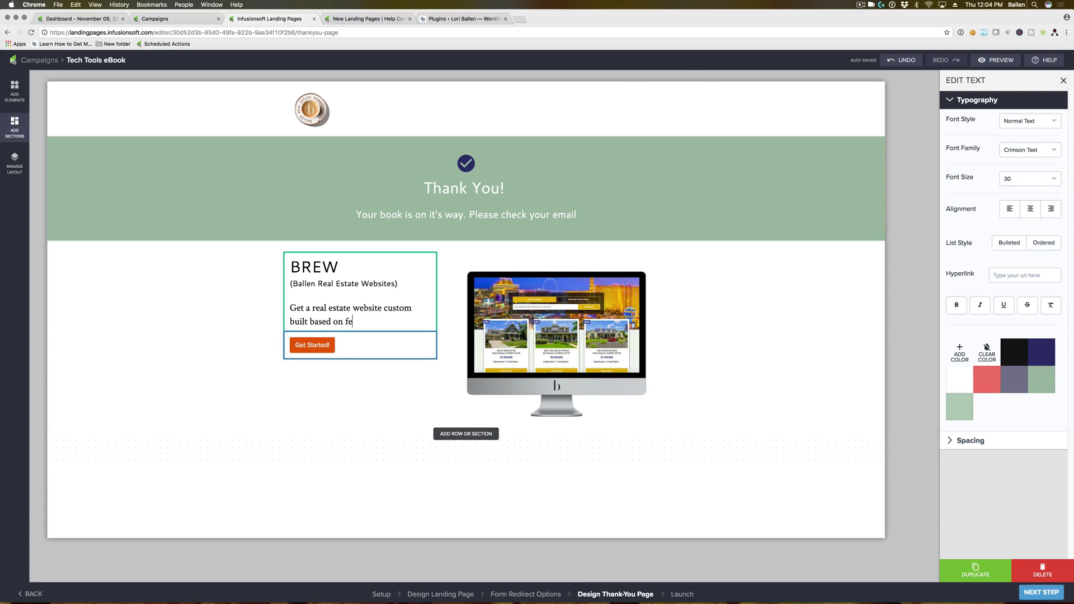
{"action": "type", "text": "edback from agents in the industry"}
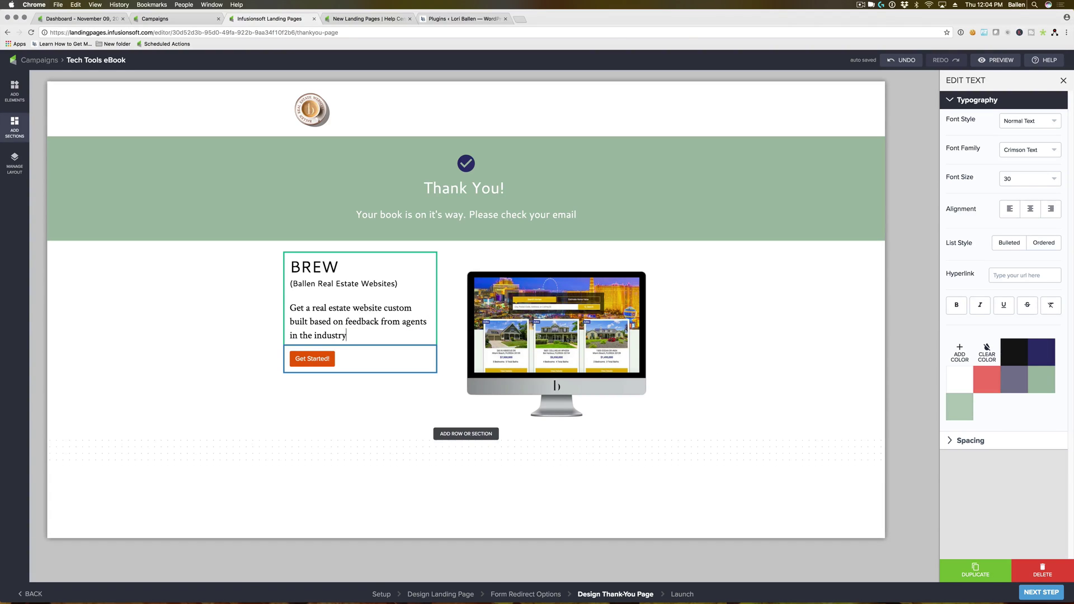
{"action": "type", "text": " and with lead generation in mind"}
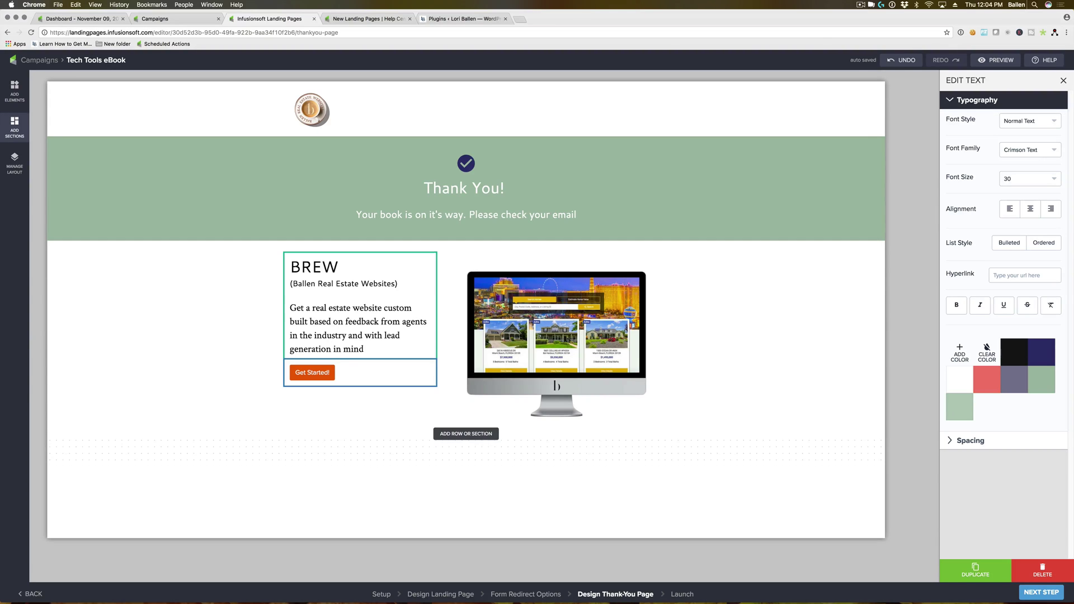
{"action": "type", "text": ". Learn more below:"}
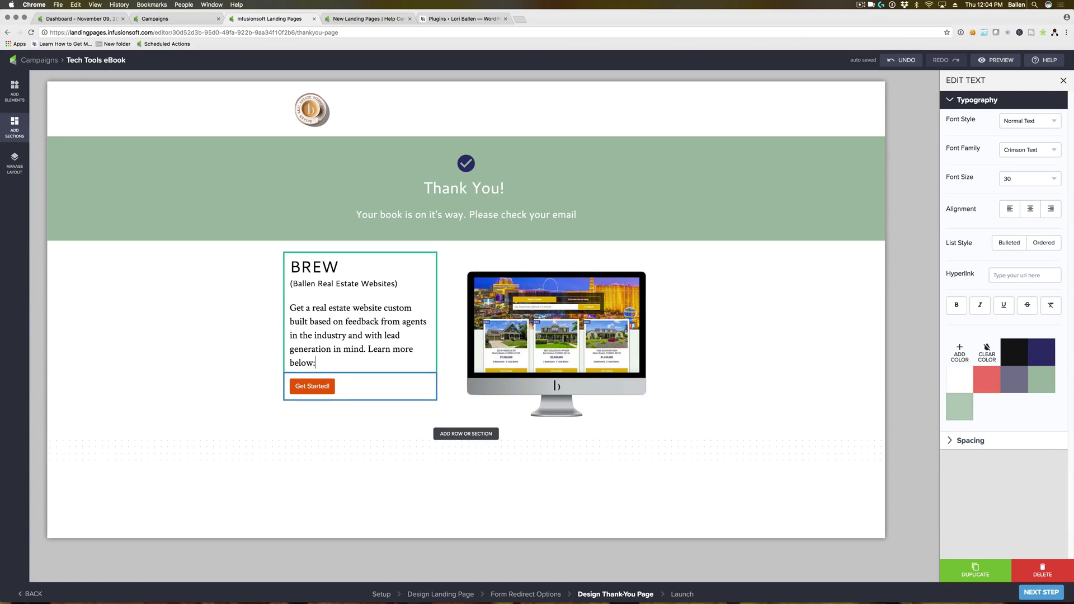
- Relabel the Get Started! button 'Learn More' and keep its action as Link to a url
{"action": "left_click", "coordinate": [324, 392]}
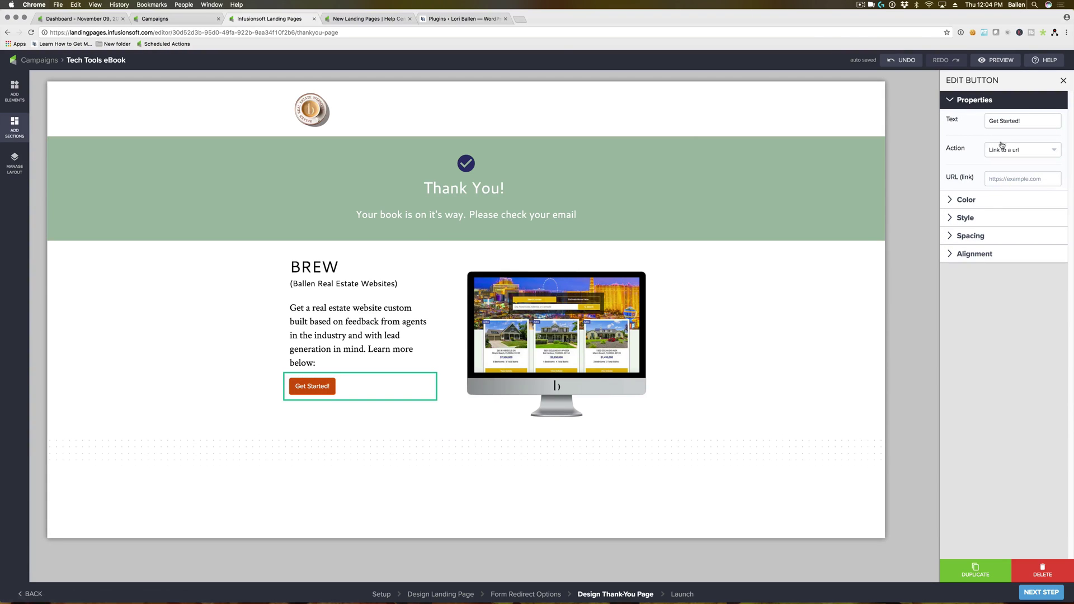
{"action": "left_click", "coordinate": [1006, 120]}
{"action": "key", "text": "super+s"}
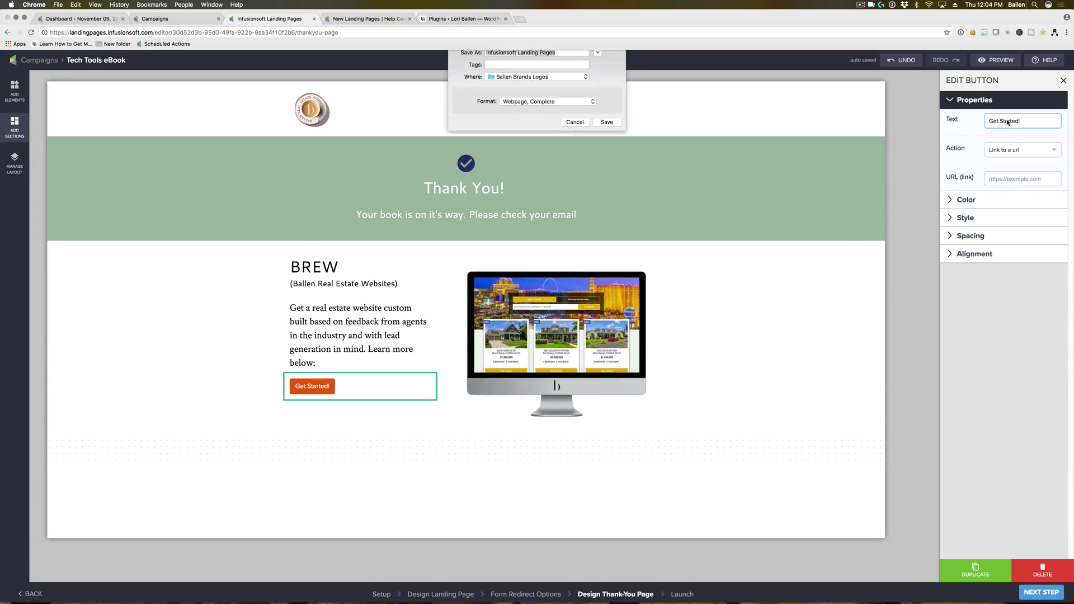
{"action": "left_click", "coordinate": [573, 134]}
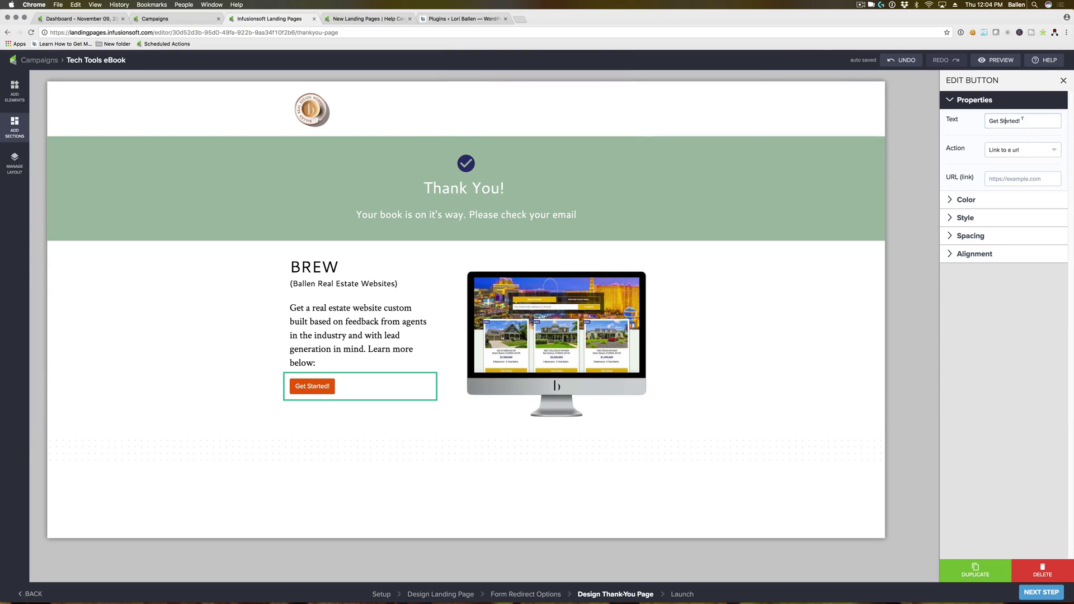
{"action": "key", "text": "super+a"}
{"action": "type", "text": "Learn More"}
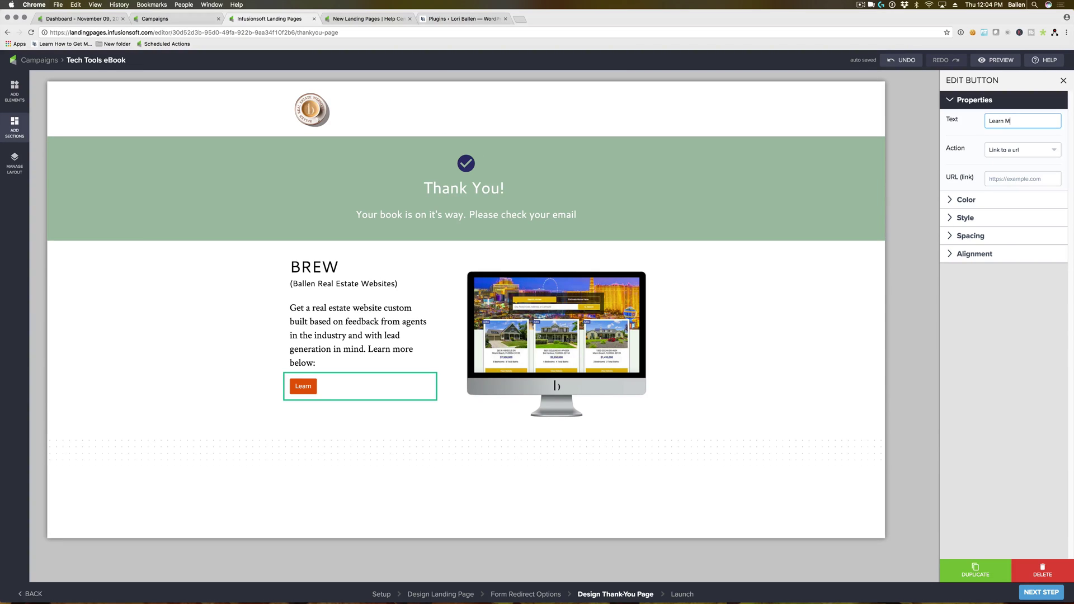
{"action": "left_click", "coordinate": [1023, 151]}
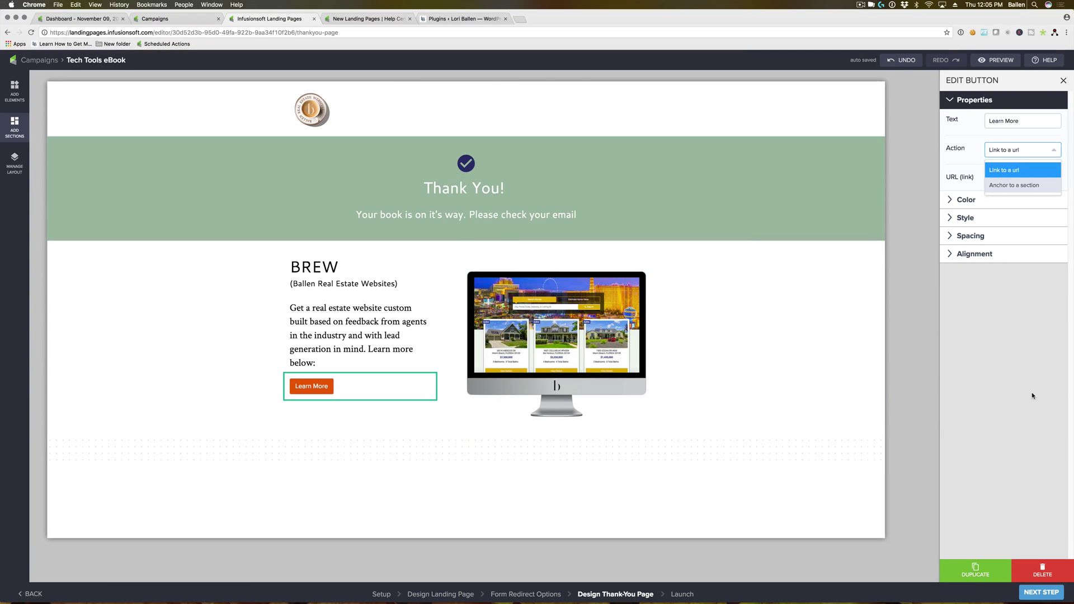
{"action": "left_click", "coordinate": [1000, 170]}
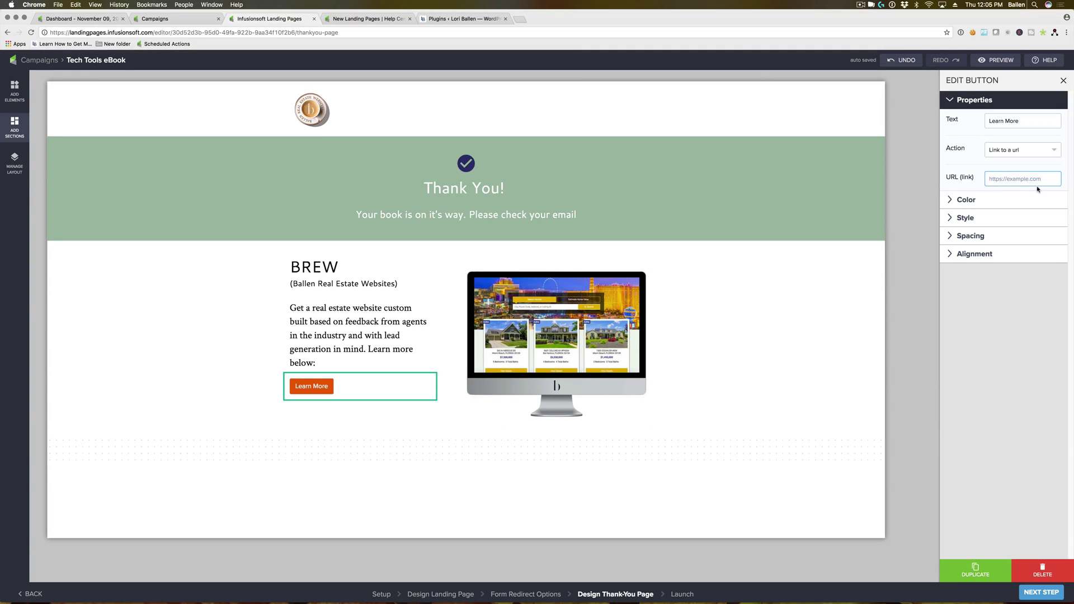
- Try several palette swatches and settle on coral red for the Learn More button
{"action": "left_click", "coordinate": [973, 200]}
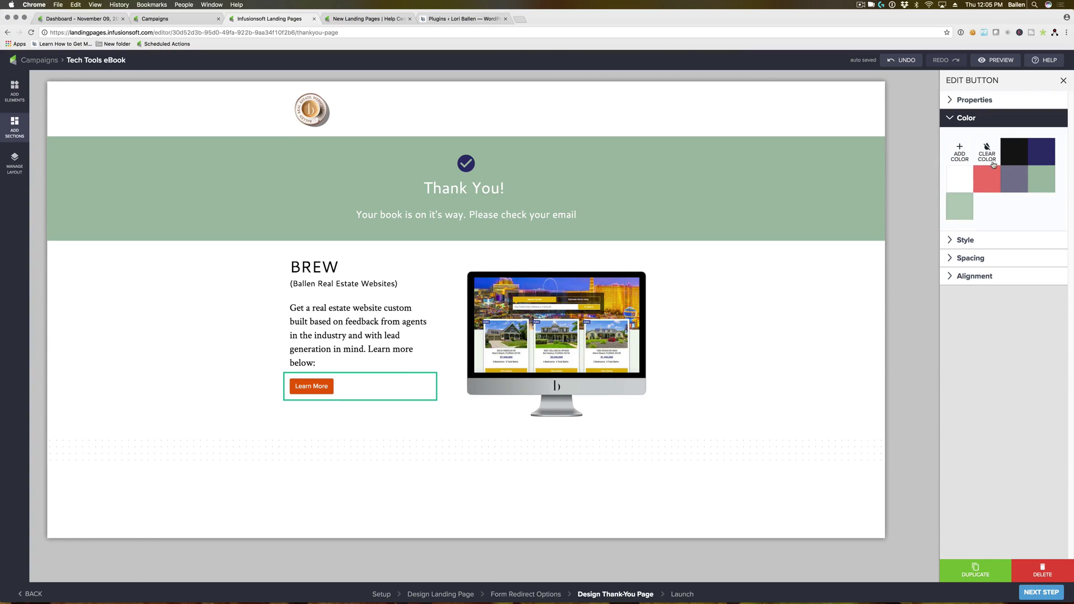
{"action": "left_click", "coordinate": [988, 179]}
{"action": "left_click", "coordinate": [959, 180]}
{"action": "left_click", "coordinate": [1014, 179]}
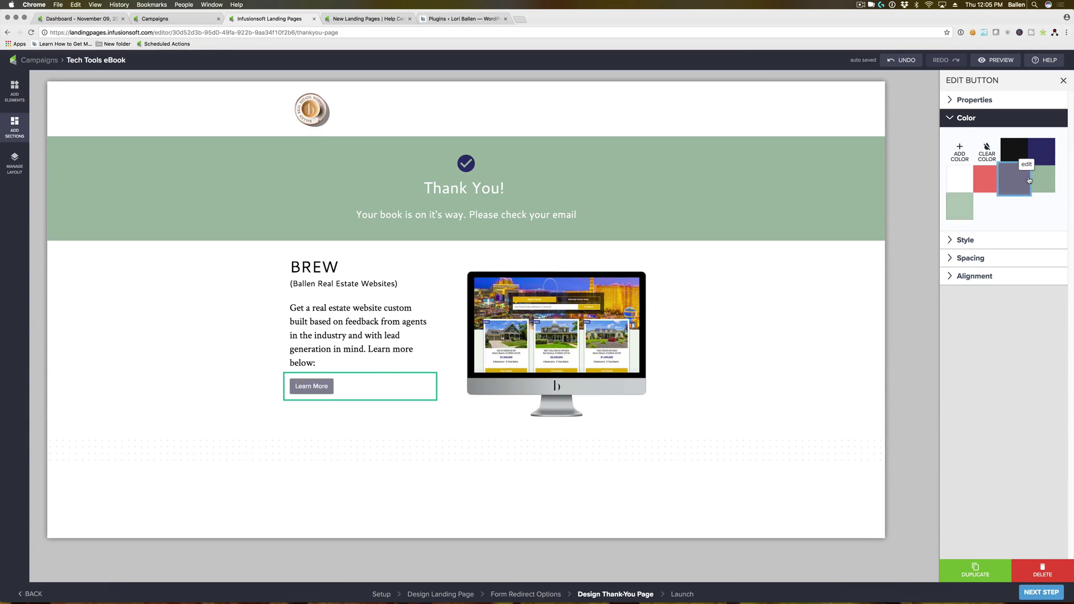
{"action": "left_click", "coordinate": [1014, 151]}
{"action": "left_click", "coordinate": [1042, 151]}
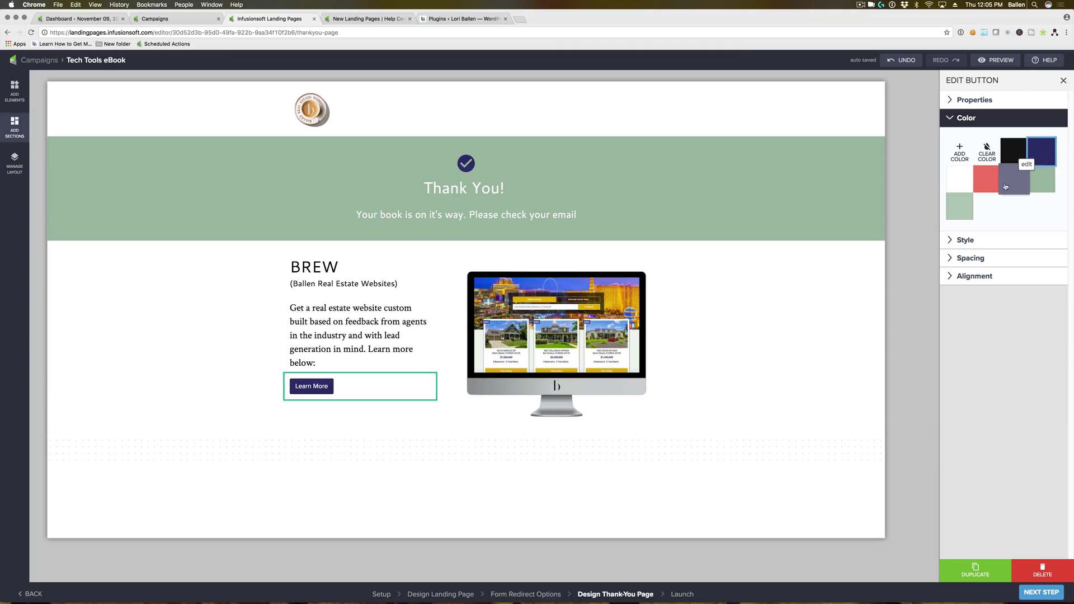
{"action": "left_click", "coordinate": [970, 180]}
{"action": "left_click", "coordinate": [960, 210]}
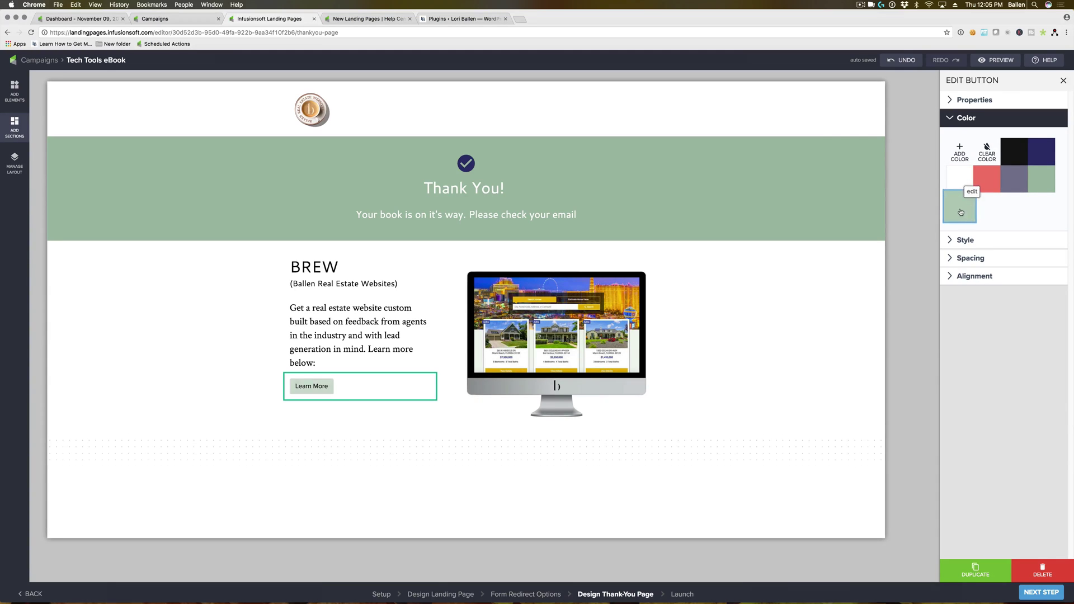
{"action": "left_click", "coordinate": [987, 187]}
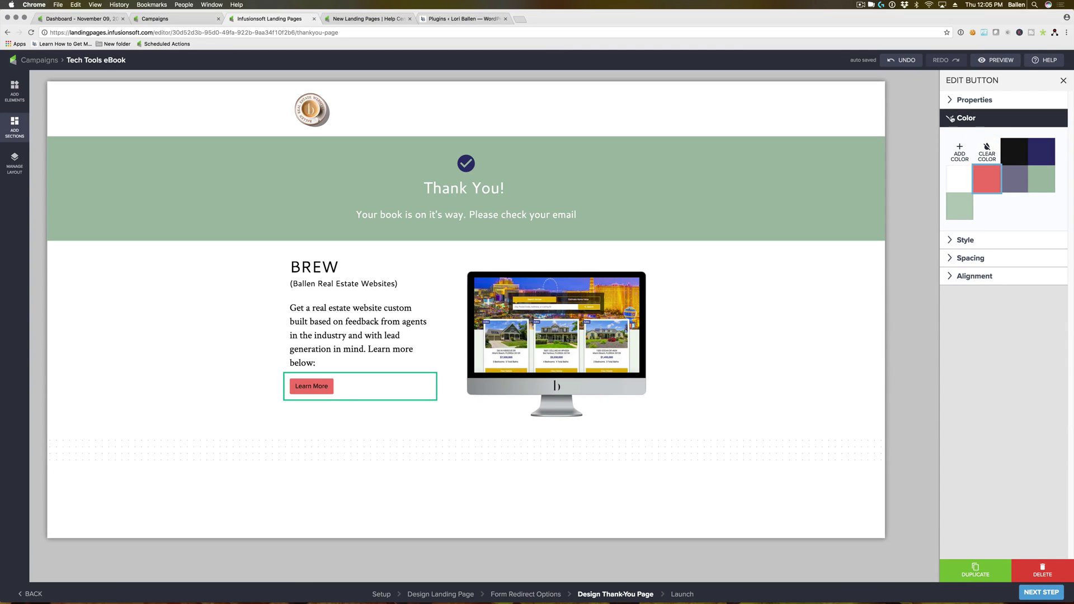
{"action": "left_click", "coordinate": [973, 118]}
{"action": "left_click", "coordinate": [971, 136]}
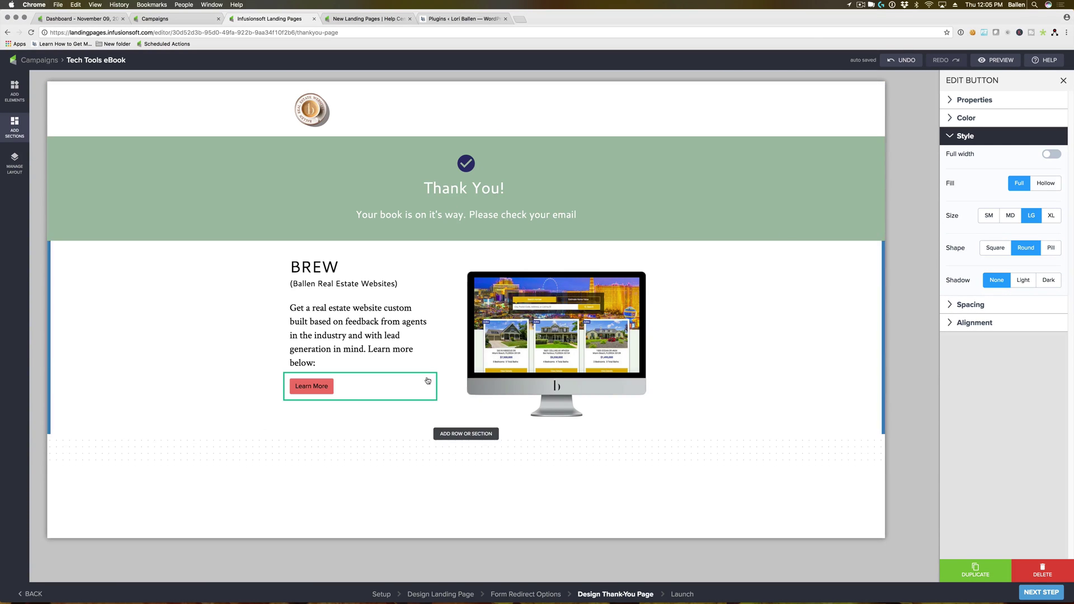
{"action": "left_click", "coordinate": [837, 405]}
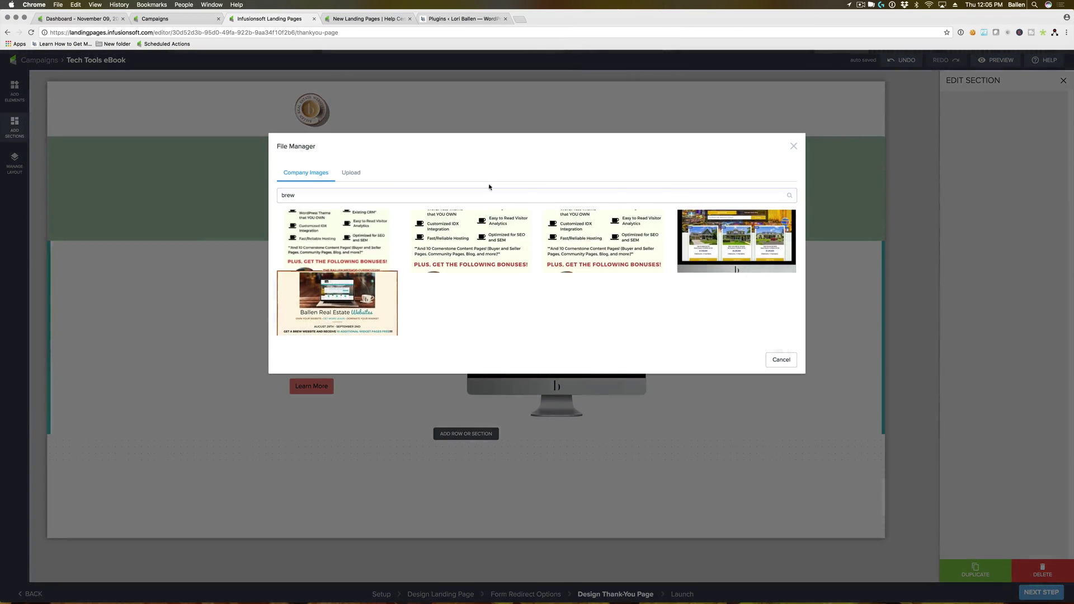
{"action": "left_click", "coordinate": [781, 359]}
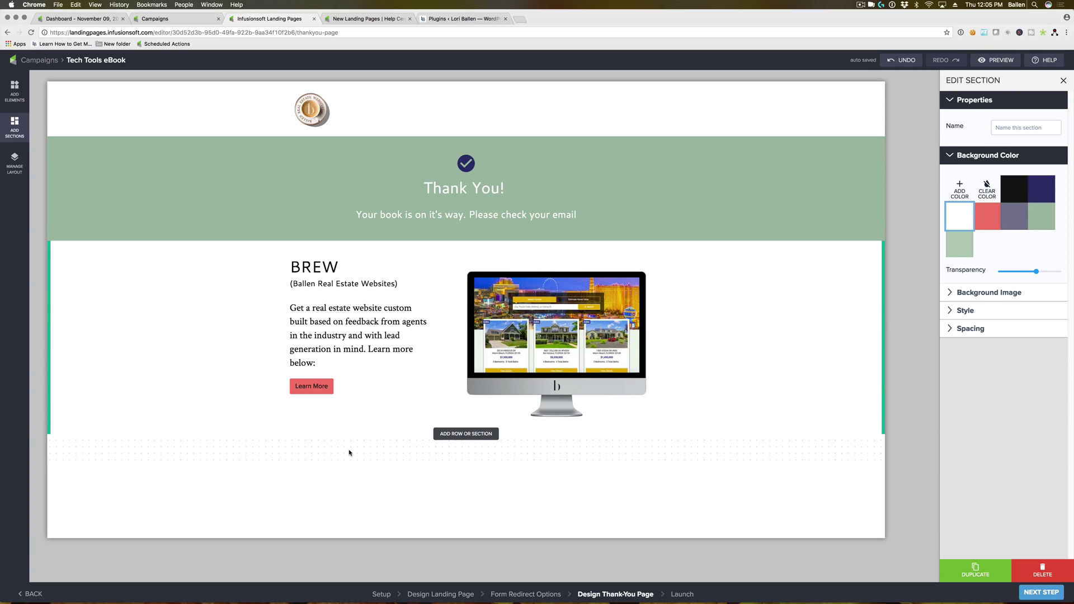
- Leave the thank-you page builder via the Form Redirect Options breadcrumb at the bottom
{"action": "left_click", "coordinate": [517, 596]}
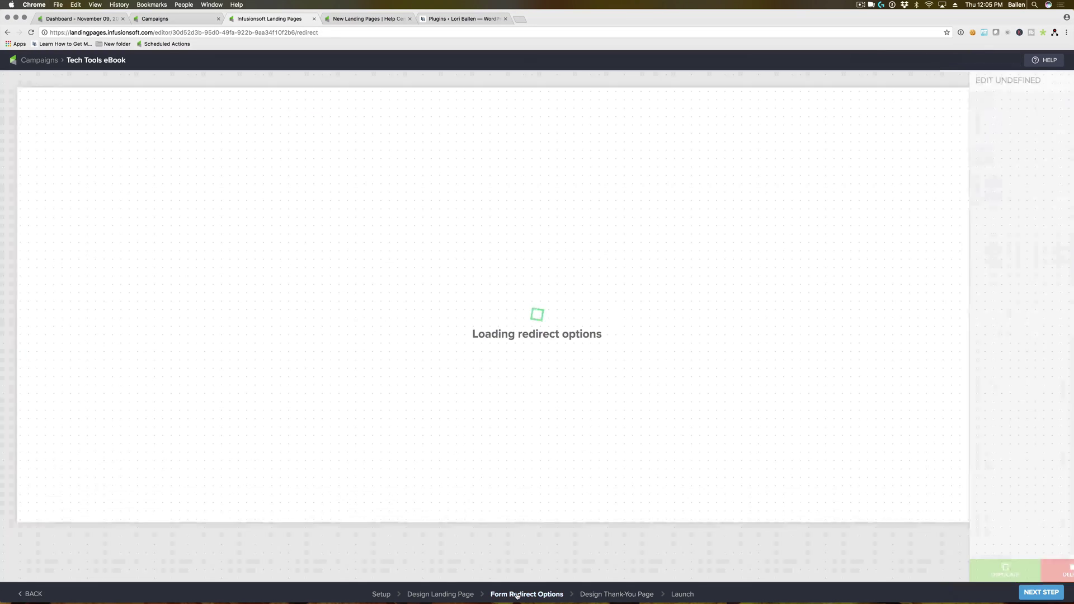